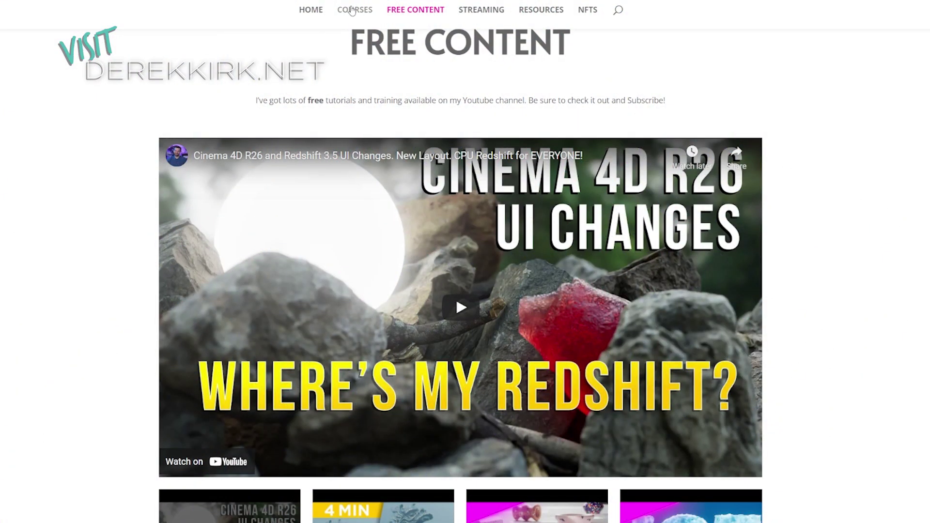
# Delete the selected material and select the Pillow Small 01 object.
pyautogui.click(352, 11)
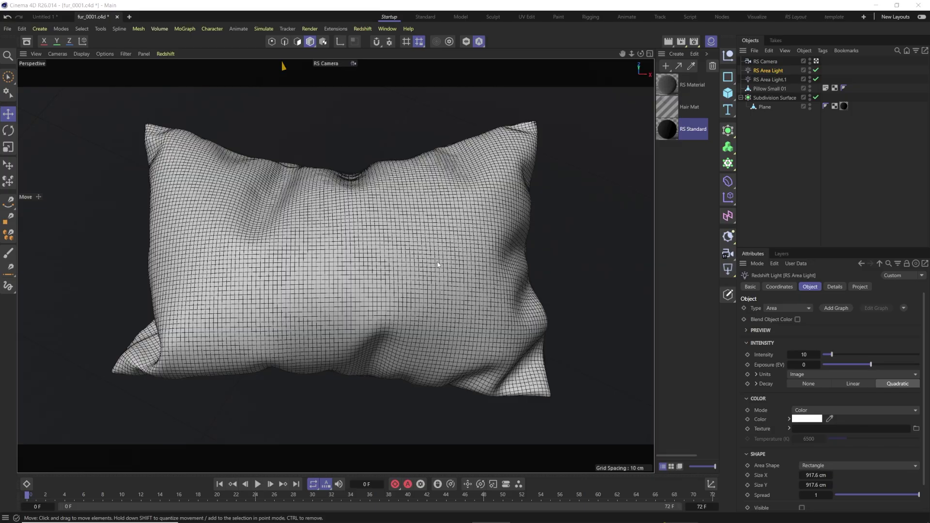
pyautogui.press('Delete')
pyautogui.click(177, 207)
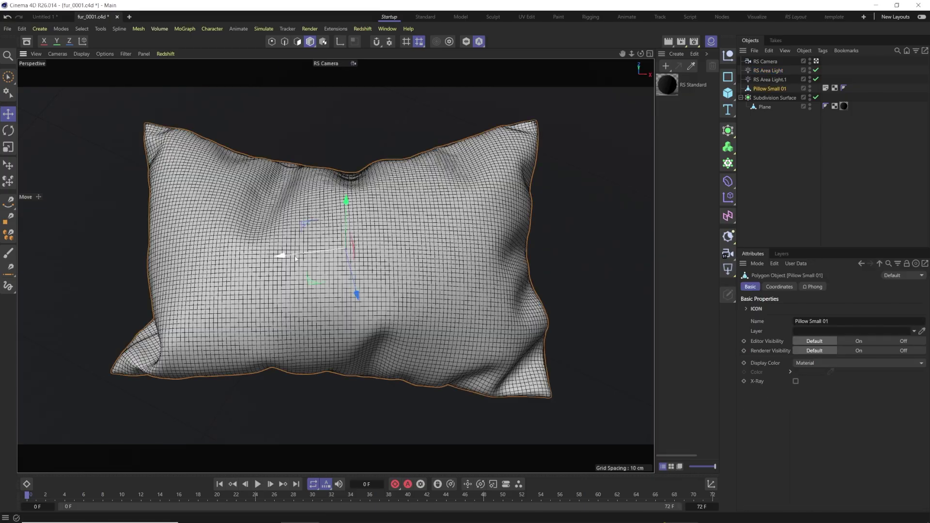
pyautogui.hotkey('shift', 'F8')
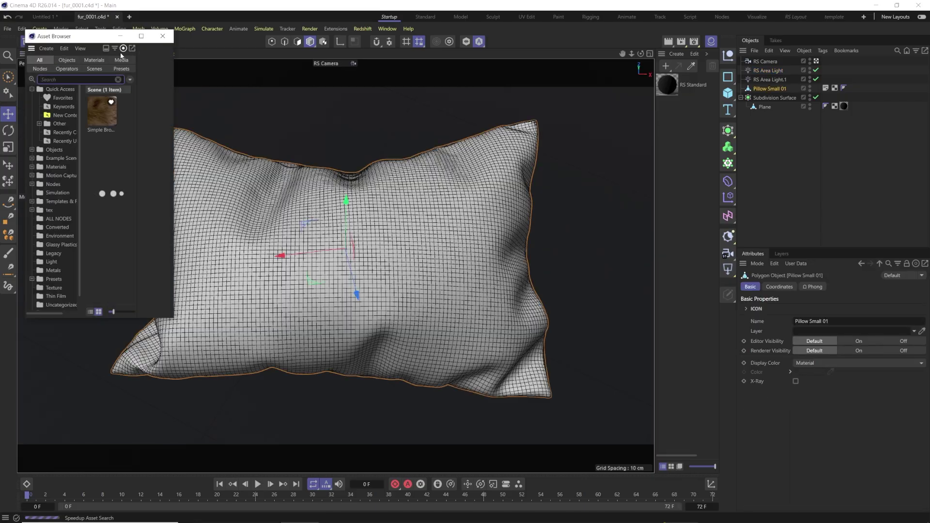
pyautogui.click(162, 37)
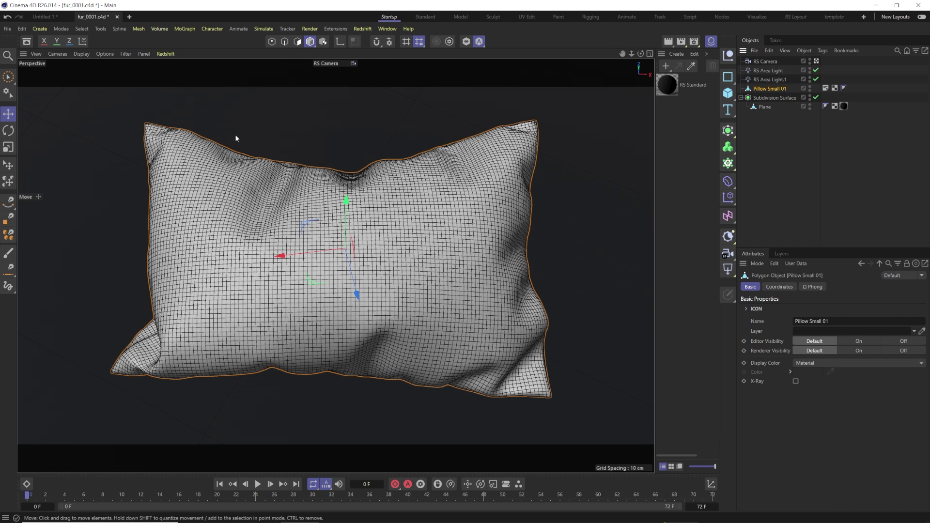
# Add hair to the pillow via Simulate > Hair Objects and set guide Length to 6 cm.
pyautogui.click(262, 29)
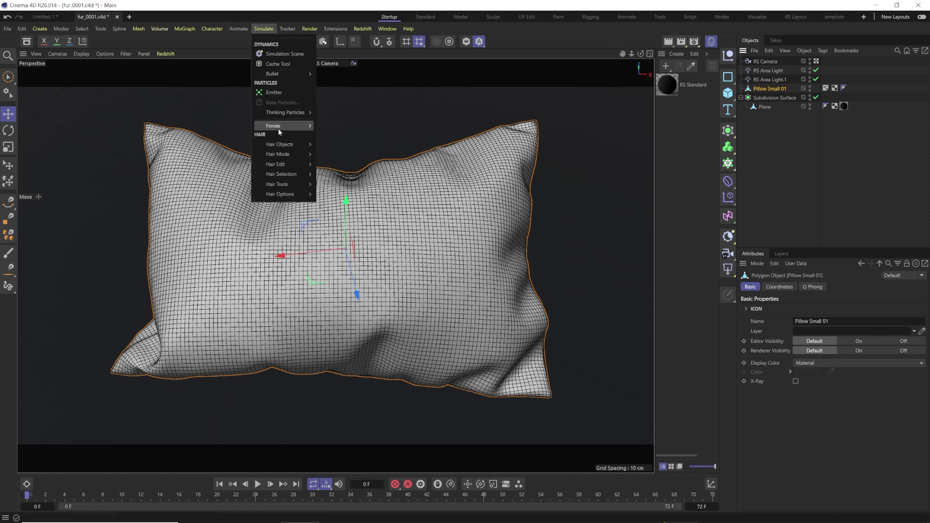
pyautogui.moveTo(278, 145)
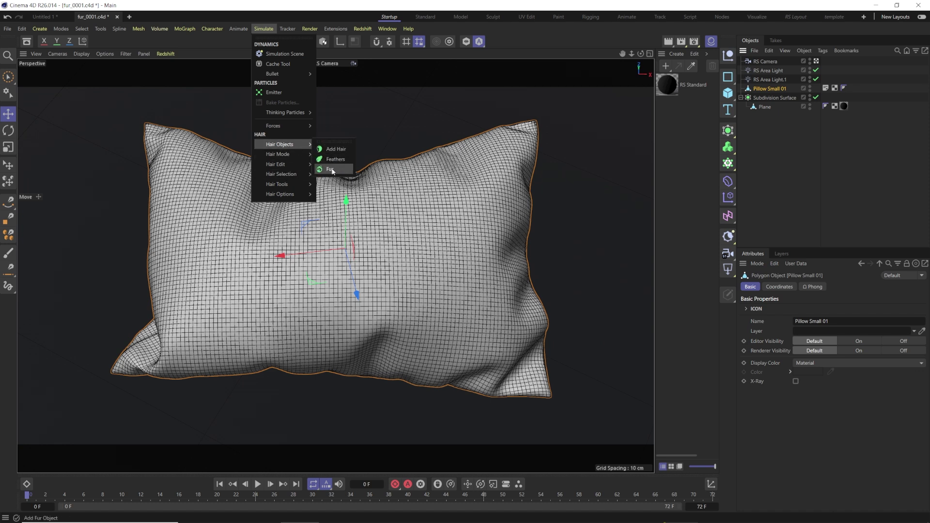
pyautogui.click(330, 150)
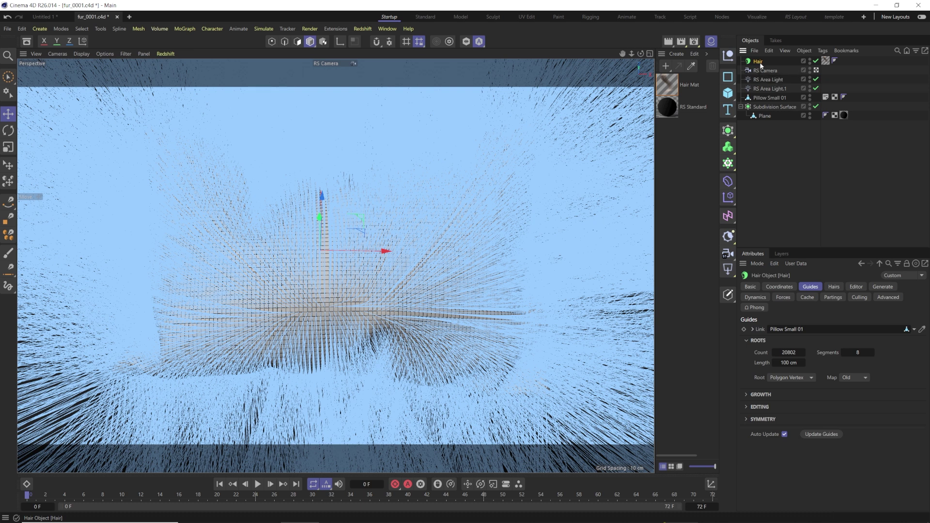
pyautogui.click(786, 363)
pyautogui.write('6')
pyautogui.press('Return')
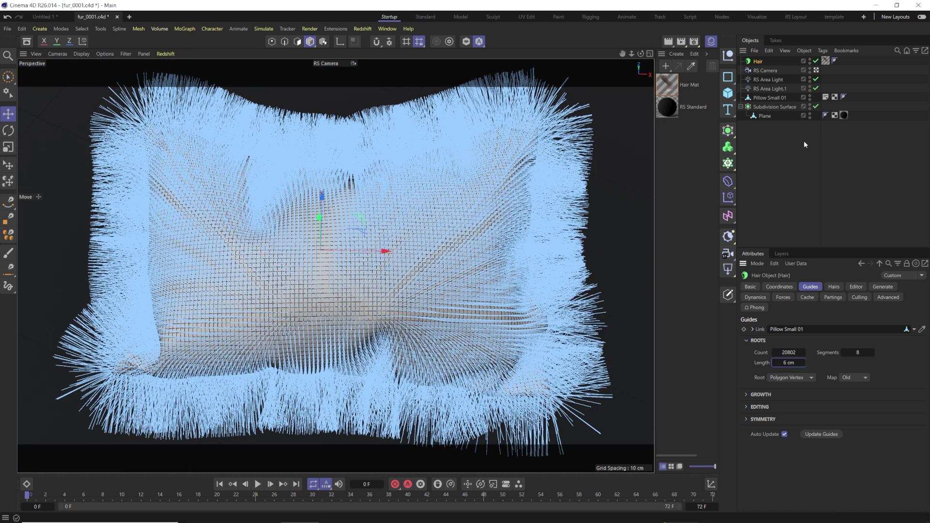
pyautogui.click(825, 62)
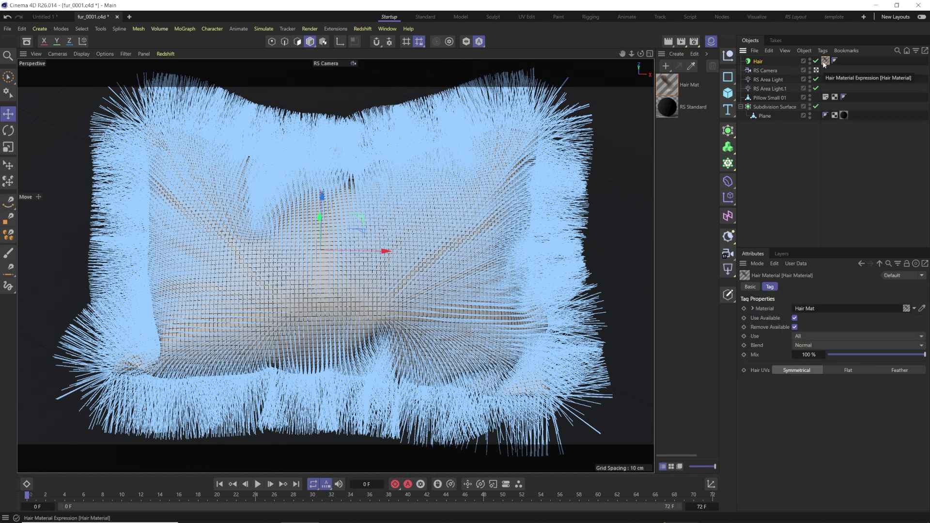
# Set Hair Mat's root thickness to 0.2 cm and taper the thickness curve to zero at the tips.
pyautogui.click(689, 84)
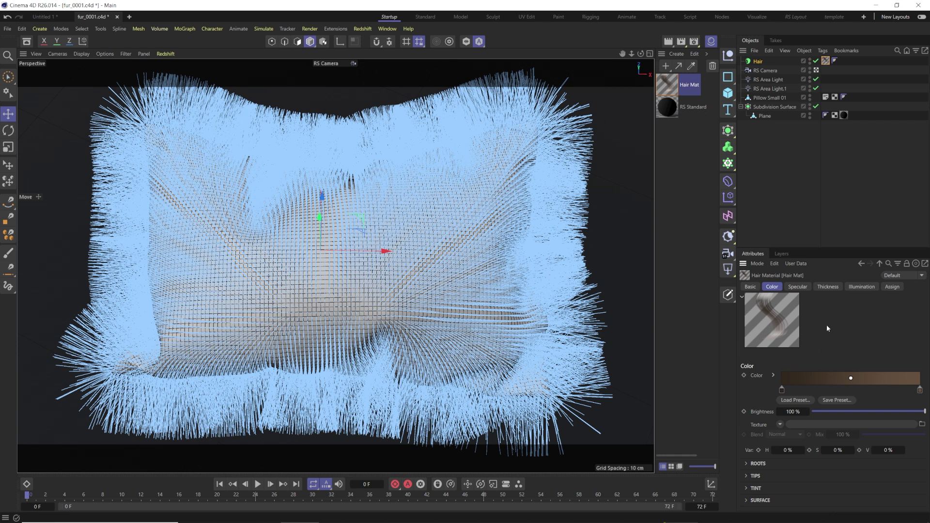
pyautogui.click(754, 288)
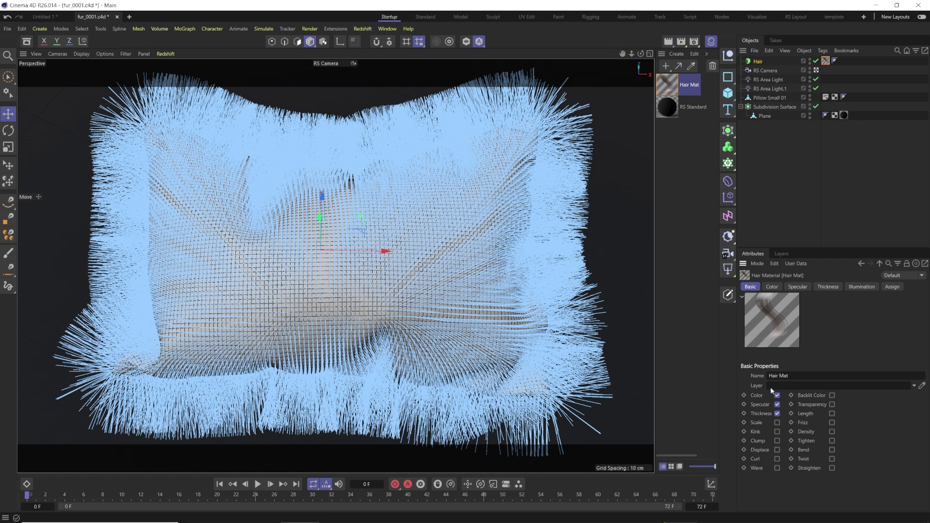
pyautogui.click(826, 286)
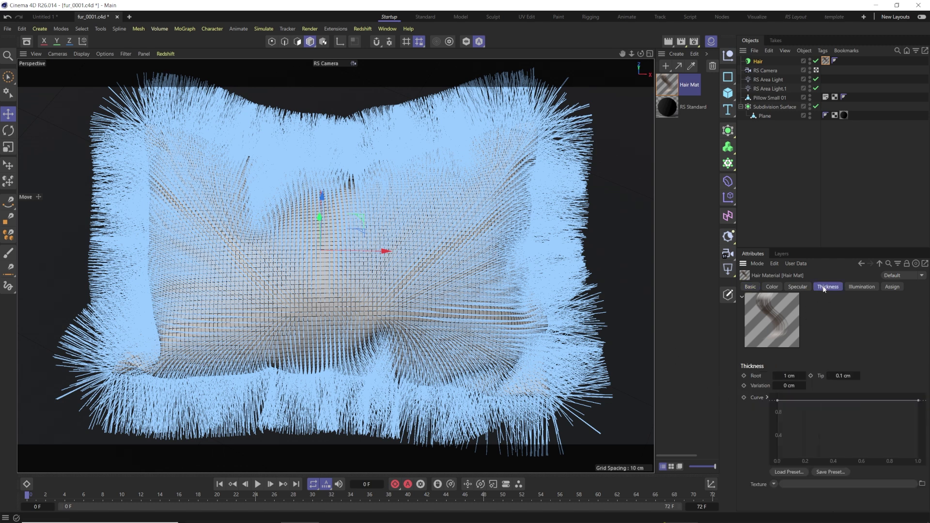
pyautogui.click(789, 376)
pyautogui.write('0.2')
pyautogui.press('Return')
pyautogui.moveTo(918, 400); pyautogui.dragTo(923, 464)
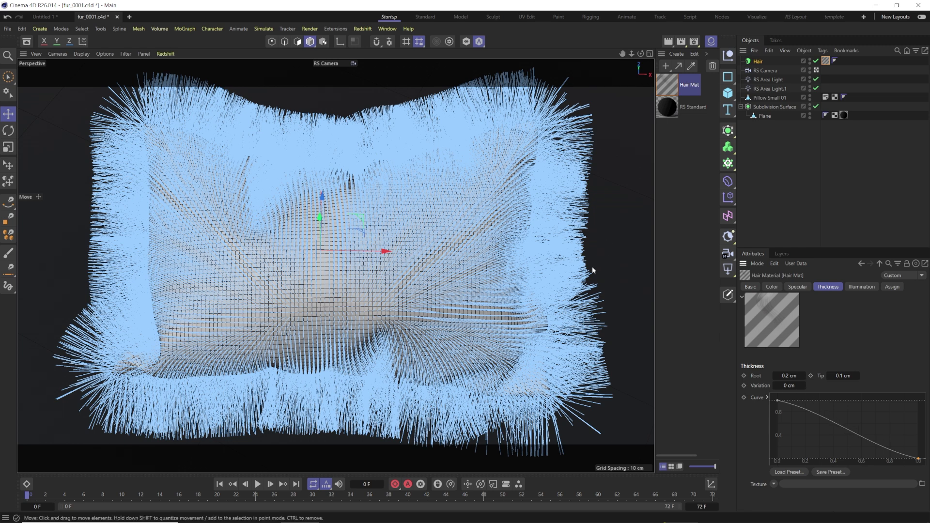
pyautogui.click(750, 287)
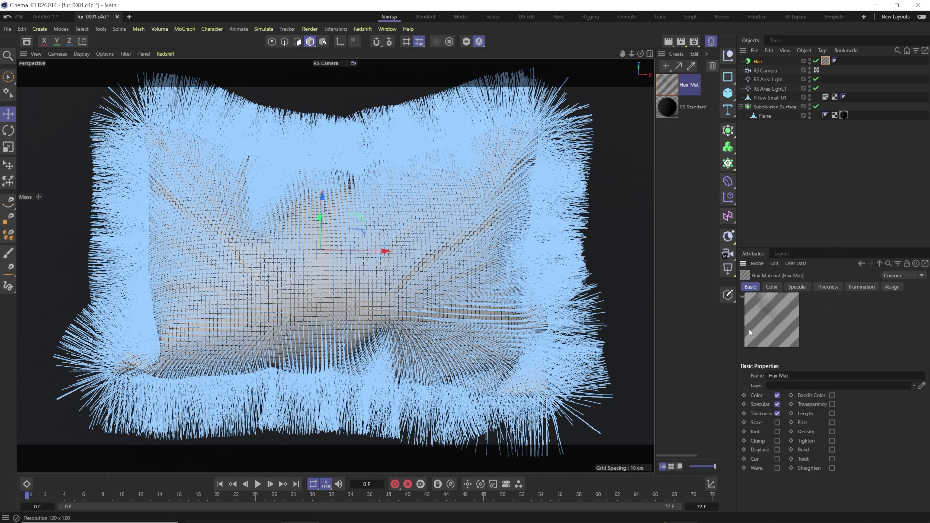
# Check Kink, Clump, Curl, Frizz and Length in Hair Mat's Basic tab.
pyautogui.click(777, 431)
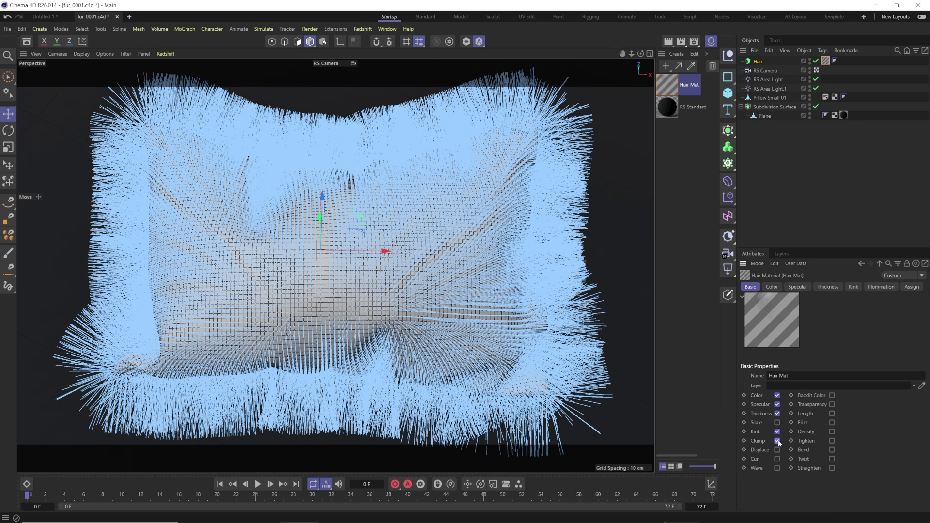
pyautogui.click(777, 441)
pyautogui.click(777, 469)
pyautogui.click(832, 433)
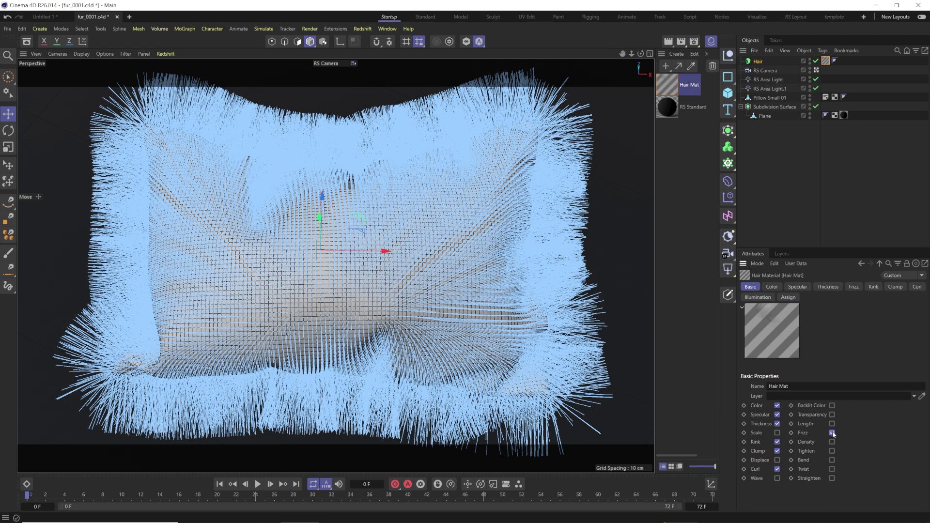
pyautogui.click(831, 424)
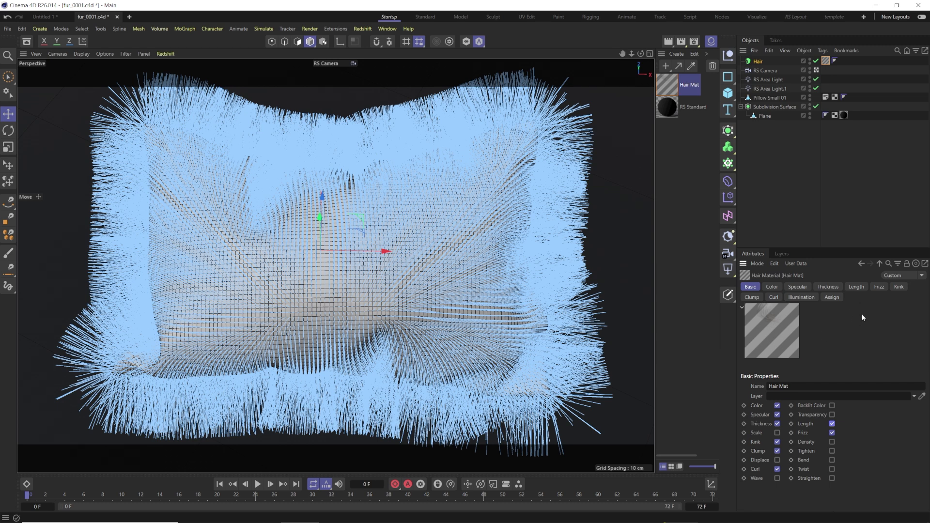
pyautogui.click(858, 287)
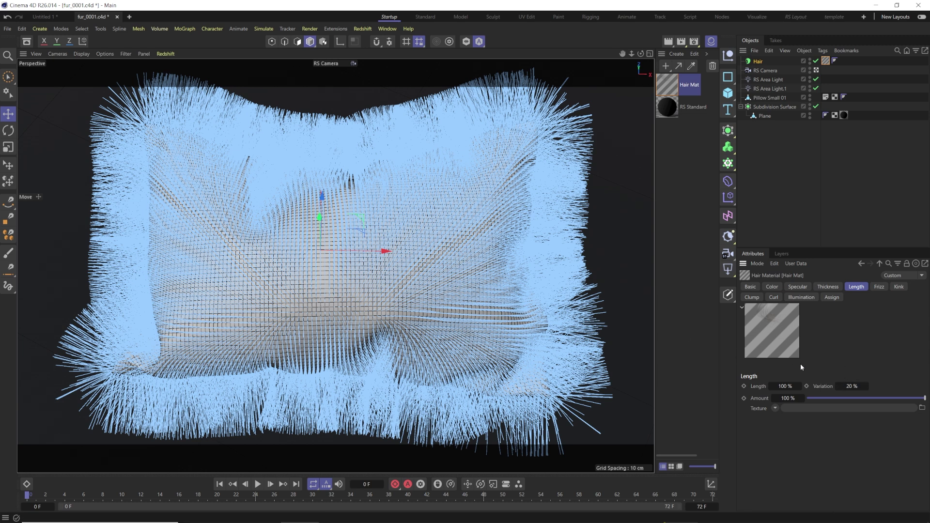
# Set hair Length to 50% and Length Variation to 50%.
pyautogui.click(785, 387)
pyautogui.write('50')
pyautogui.click(851, 386)
pyautogui.write('50')
pyautogui.press('Return')
# Set the Curl, Frizz and Kink amounts to 80% each.
pyautogui.click(776, 299)
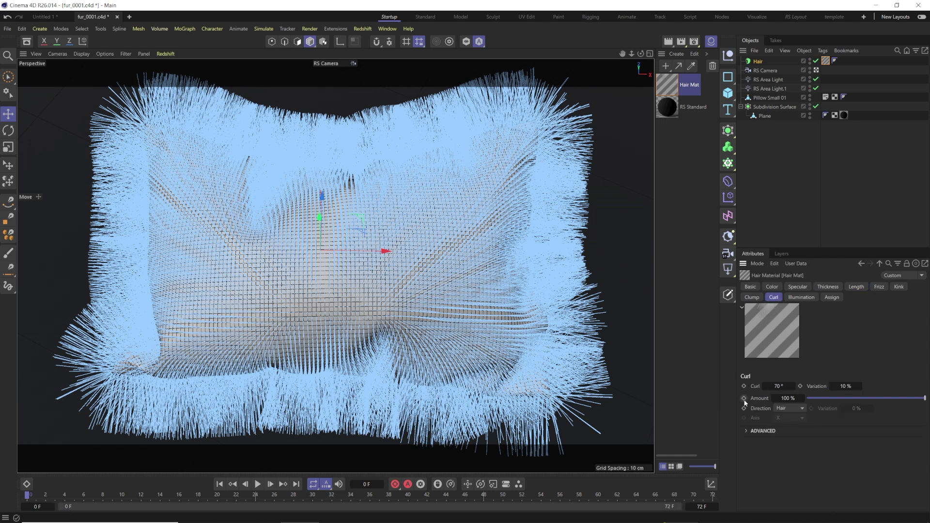
pyautogui.click(793, 398)
pyautogui.write('80')
pyautogui.press('Return')
pyautogui.click(879, 287)
pyautogui.doubleClick(789, 409)
pyautogui.write('80')
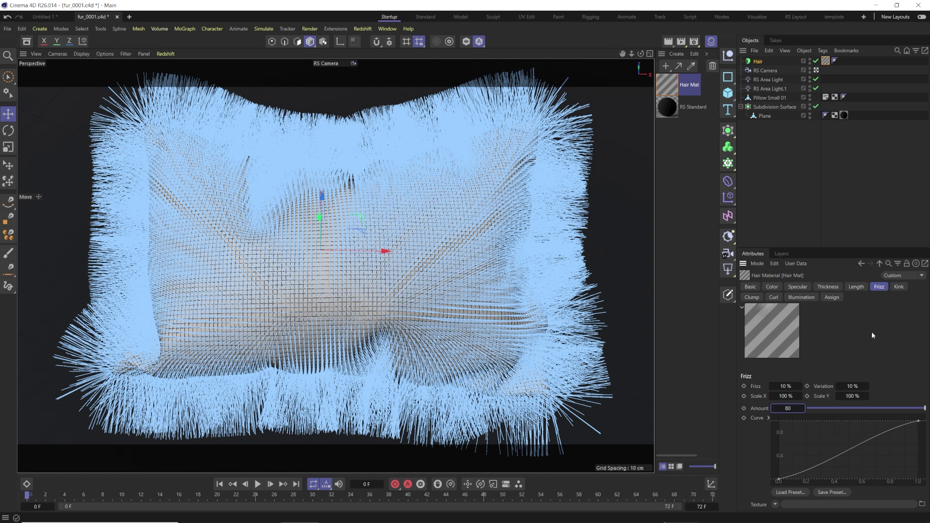
pyautogui.click(901, 289)
pyautogui.doubleClick(789, 409)
pyautogui.write('80')
pyautogui.press('Return')
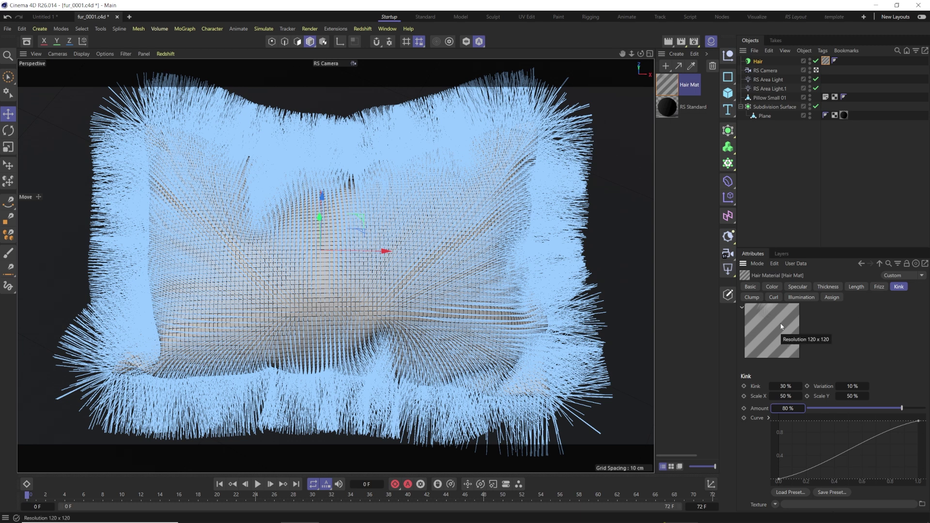
# Uncheck Clump in the Basic tab and start a Redshift RenderView render.
pyautogui.click(752, 297)
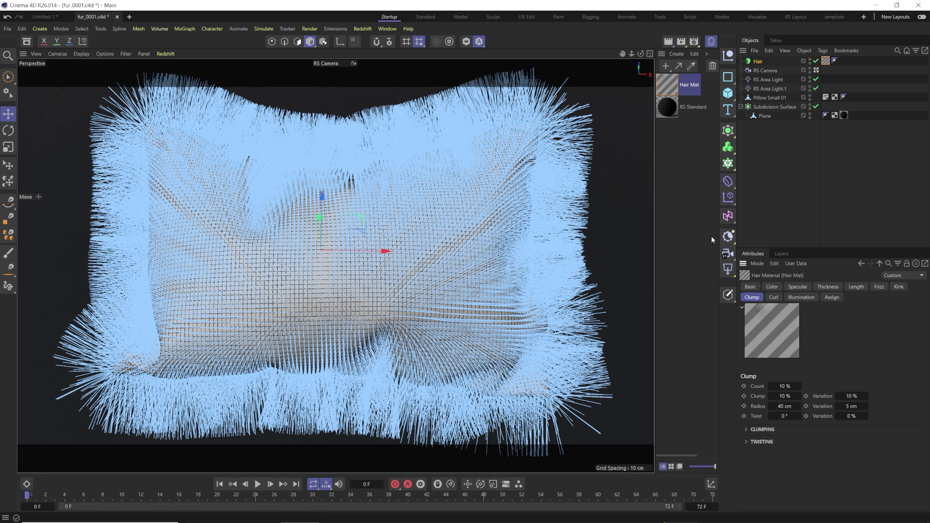
pyautogui.click(759, 286)
pyautogui.click(777, 451)
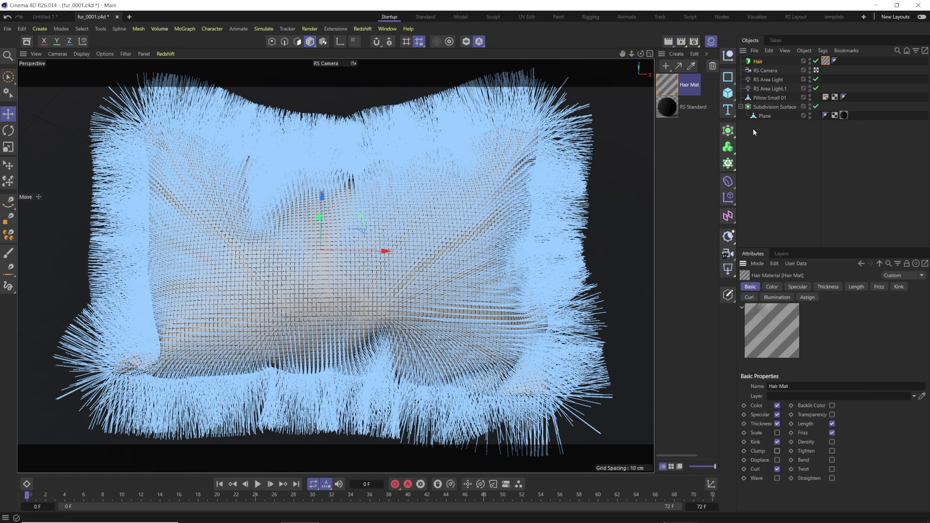
pyautogui.click(363, 30)
pyautogui.click(387, 102)
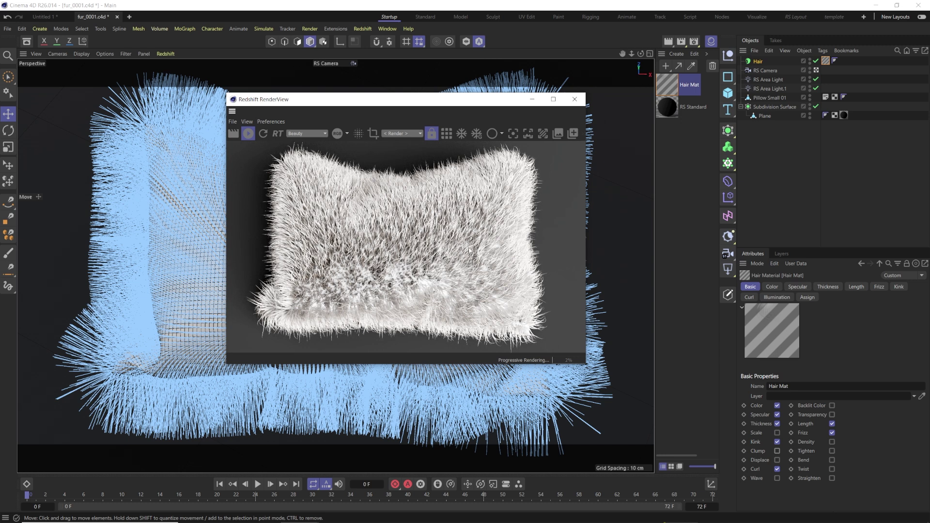
# Re-enable Clump and set its strength and count to 50%.
pyautogui.click(777, 451)
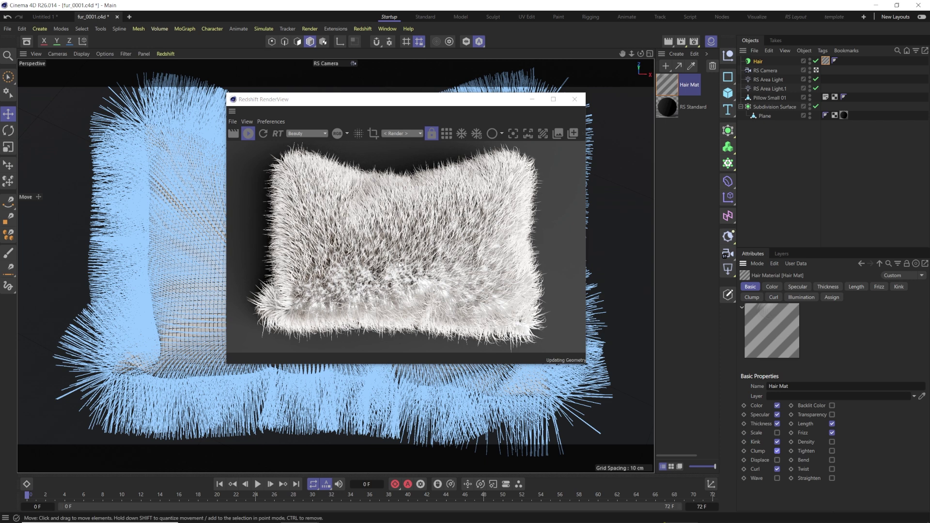
pyautogui.click(752, 297)
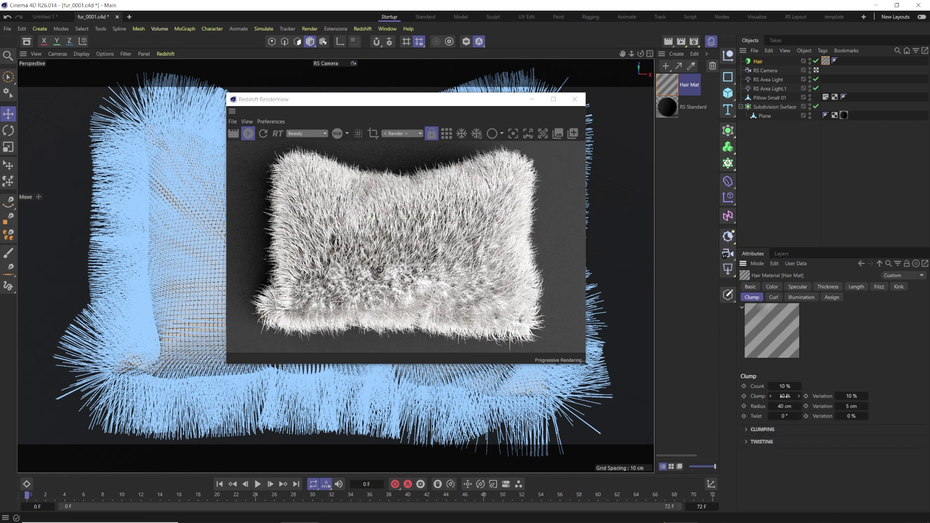
pyautogui.doubleClick(783, 397)
pyautogui.write('50')
pyautogui.click(785, 386)
pyautogui.write('50')
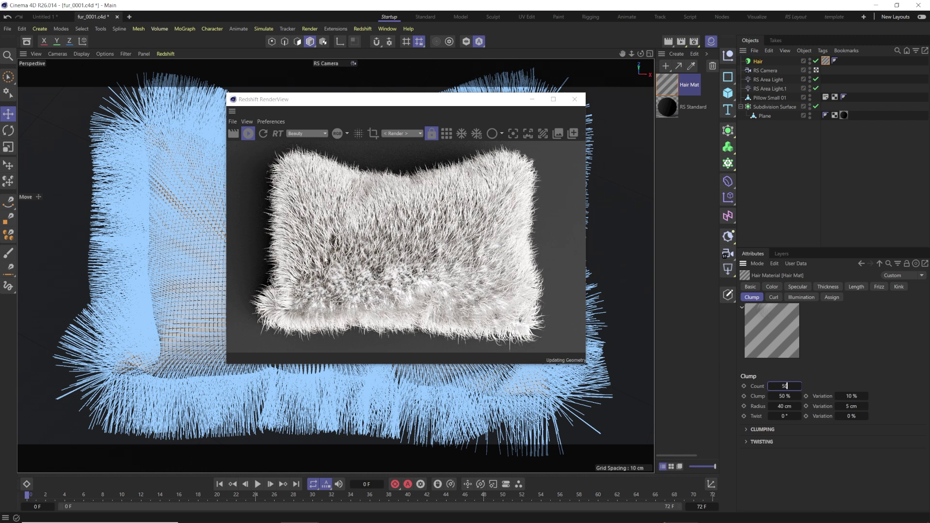
pyautogui.press('Return')
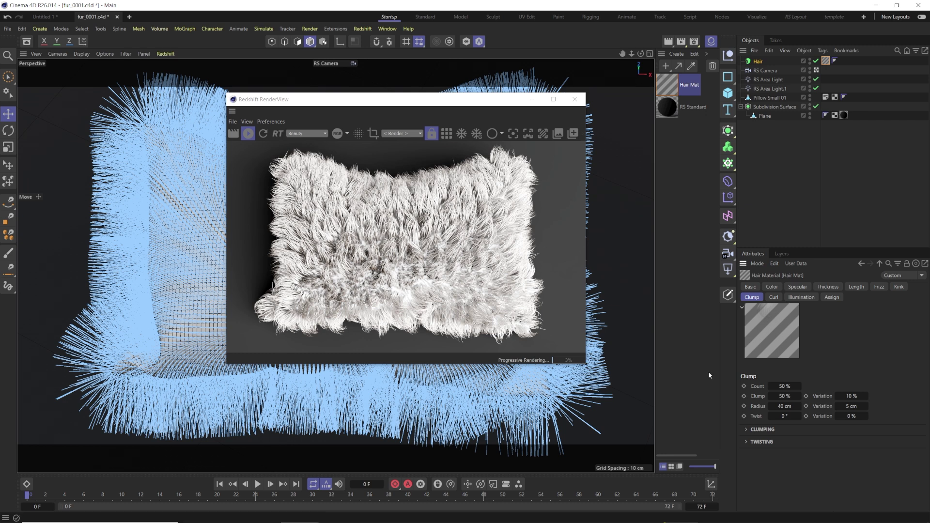
# Lower Clump and Clump Count to 20% and close the RenderView window.
pyautogui.click(779, 396)
pyautogui.write('20')
pyautogui.hotkey('shift', 'Tab')
pyautogui.write('20')
pyautogui.press('Return')
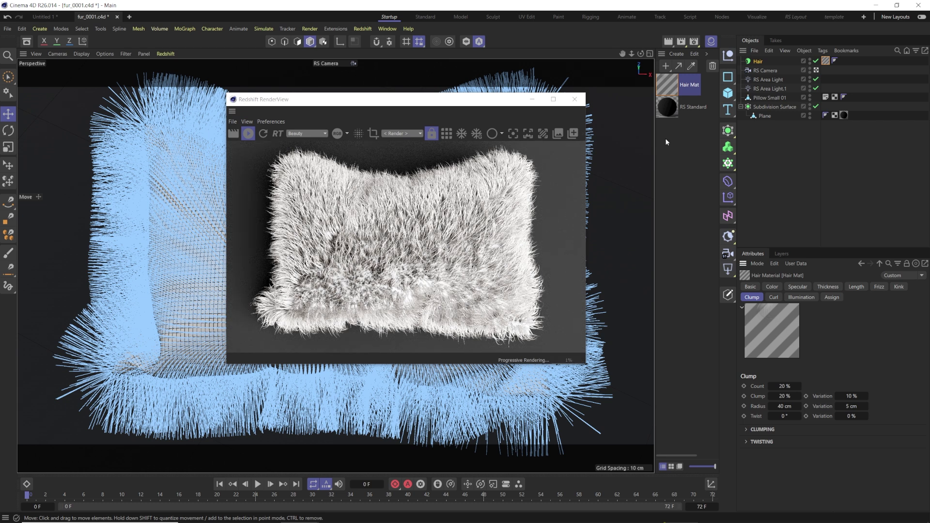
pyautogui.click(575, 99)
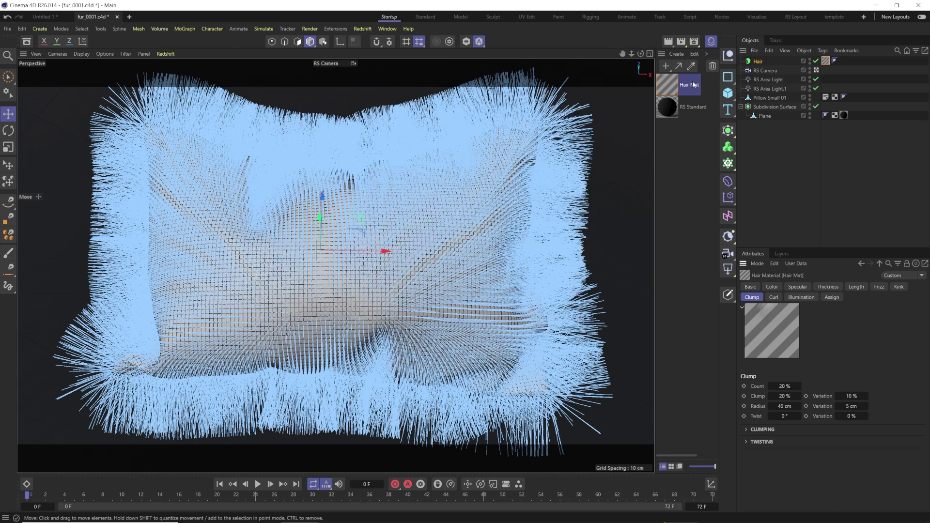
# Set Hair Mat thickness to 0.1 cm at the root and 0.01 cm at the tip.
pyautogui.click(828, 286)
pyautogui.click(788, 385)
pyautogui.write('0.1')
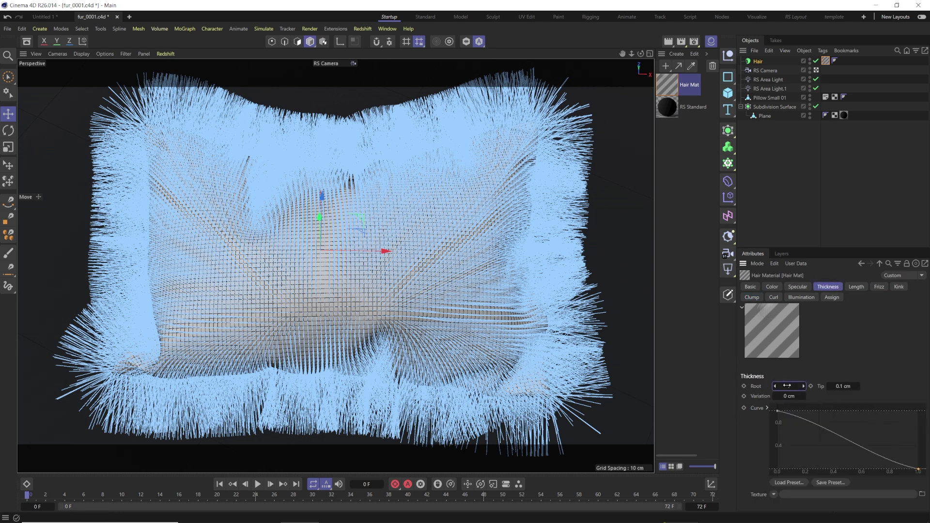
pyautogui.press('Return')
pyautogui.click(832, 384)
pyautogui.press('BackSpace')
pyautogui.write('0.01')
pyautogui.press('Return')
pyautogui.click(772, 287)
# Set the Hair object's Rest Hold to 55 %, enter the relax frames, and relax the fur.
pyautogui.click(757, 63)
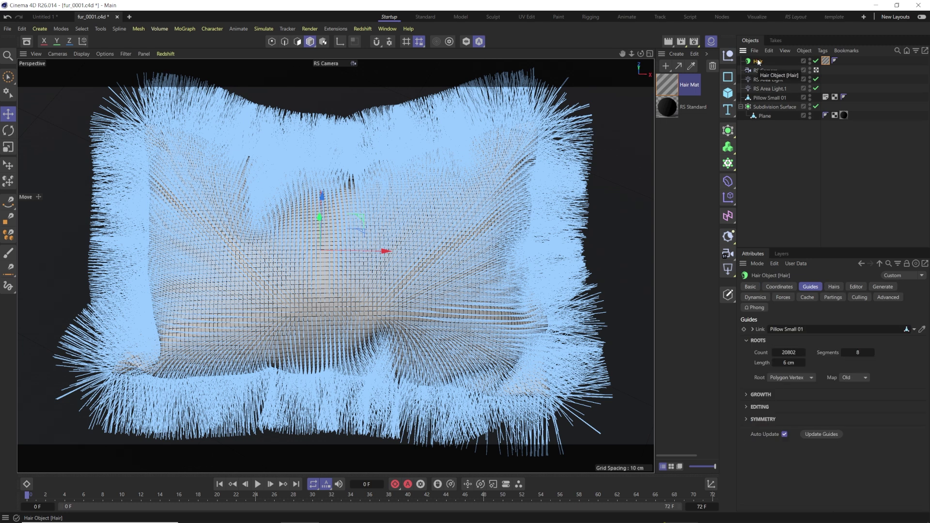
pyautogui.click(752, 297)
pyautogui.click(747, 342)
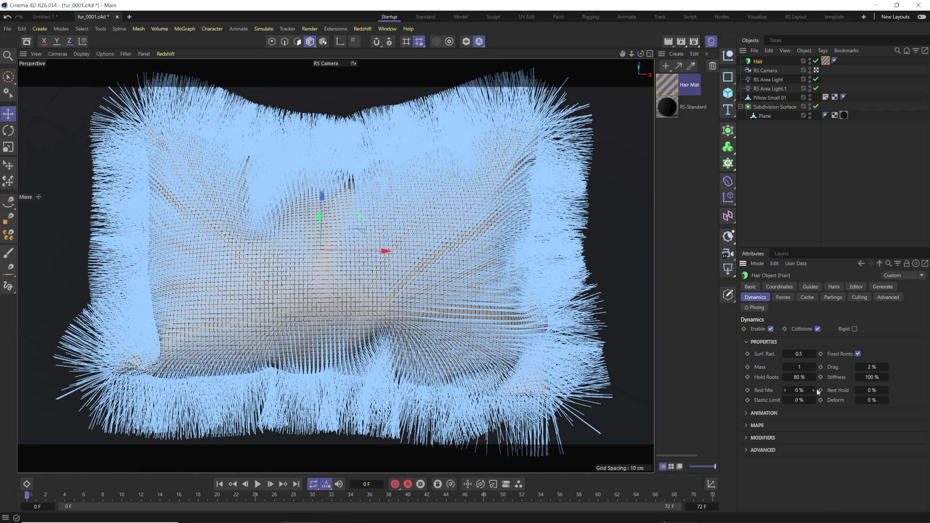
pyautogui.click(869, 390)
pyautogui.click(750, 416)
pyautogui.write('40')
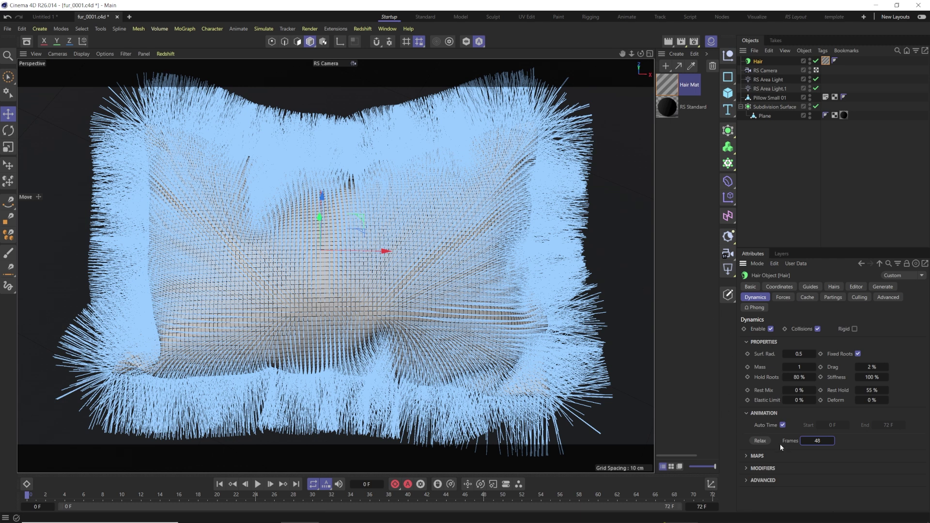
pyautogui.click(764, 441)
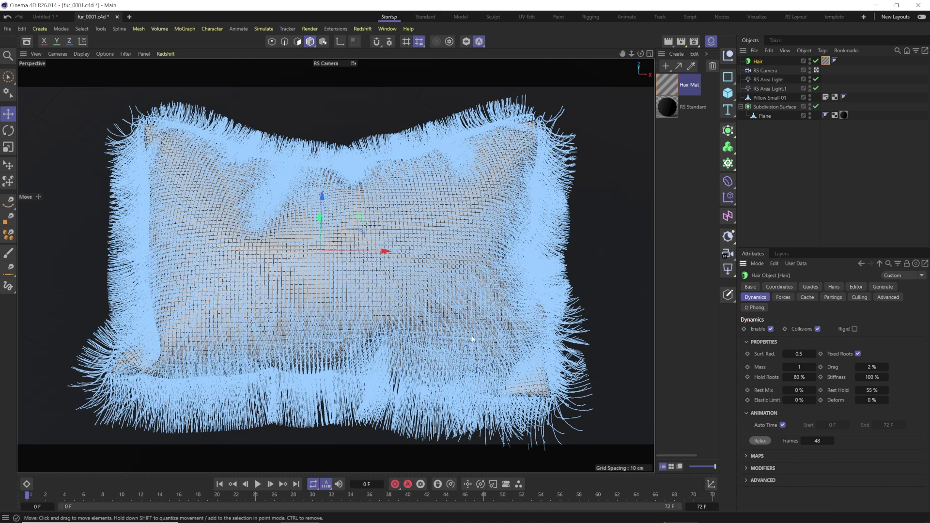
# Preview the furry pillow in Redshift RenderView, then close the preview.
pyautogui.click(165, 53)
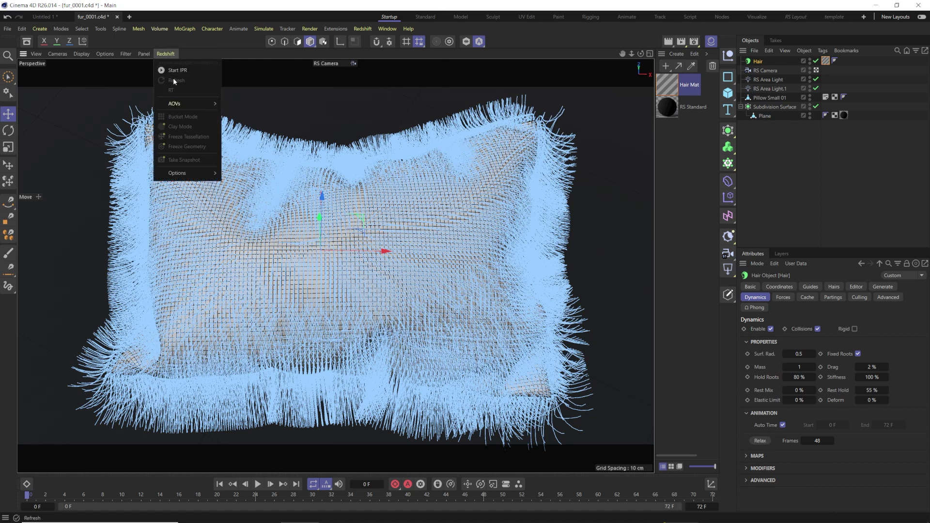
pyautogui.click(362, 29)
pyautogui.click(388, 101)
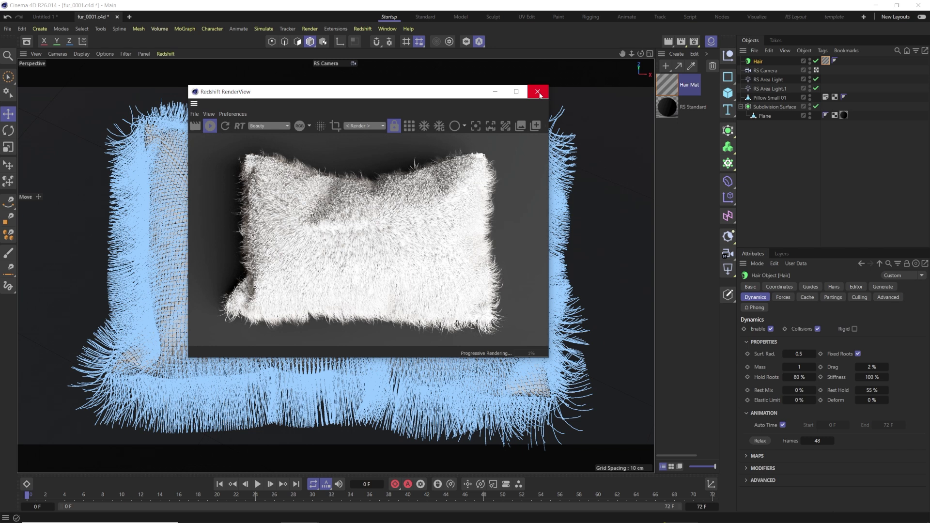
pyautogui.click(537, 92)
# Raise Rest Hold to 65 % and relax the hair again.
pyautogui.click(872, 391)
pyautogui.write('65')
pyautogui.press('Return')
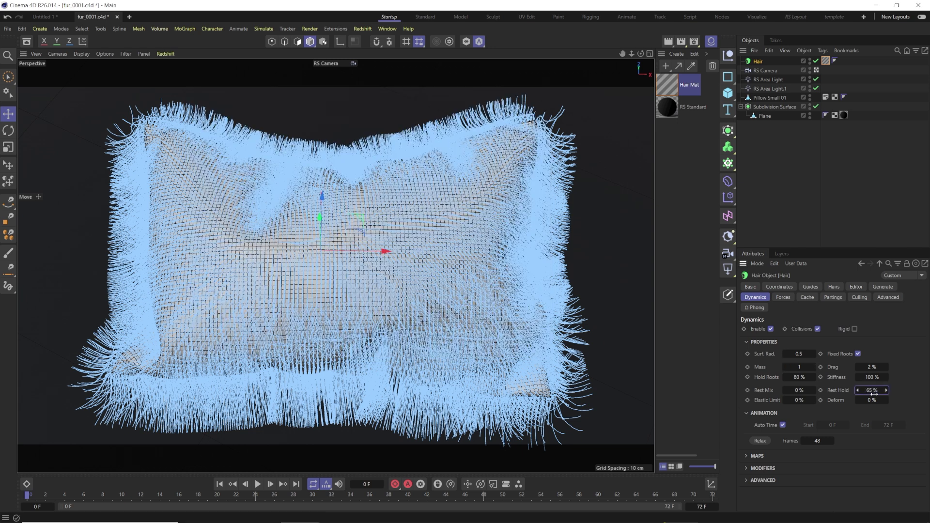
pyautogui.click(761, 441)
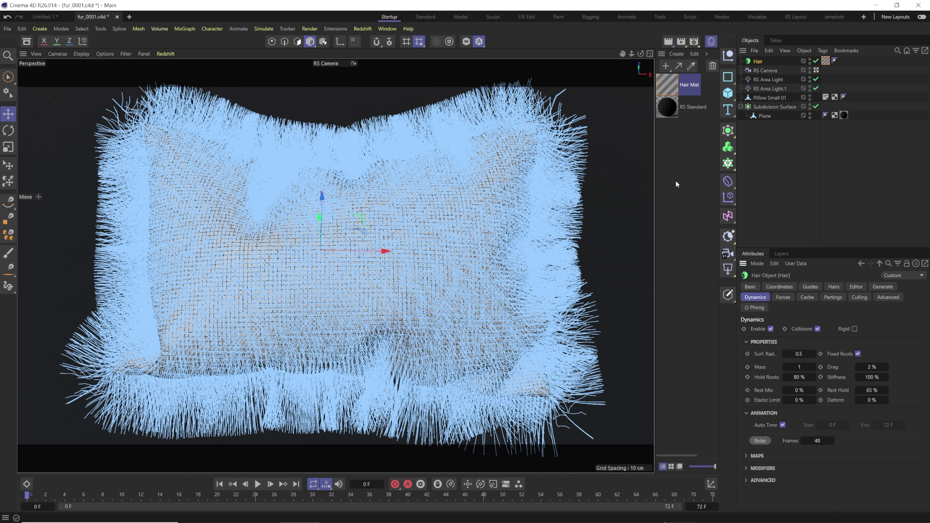
pyautogui.click(665, 67)
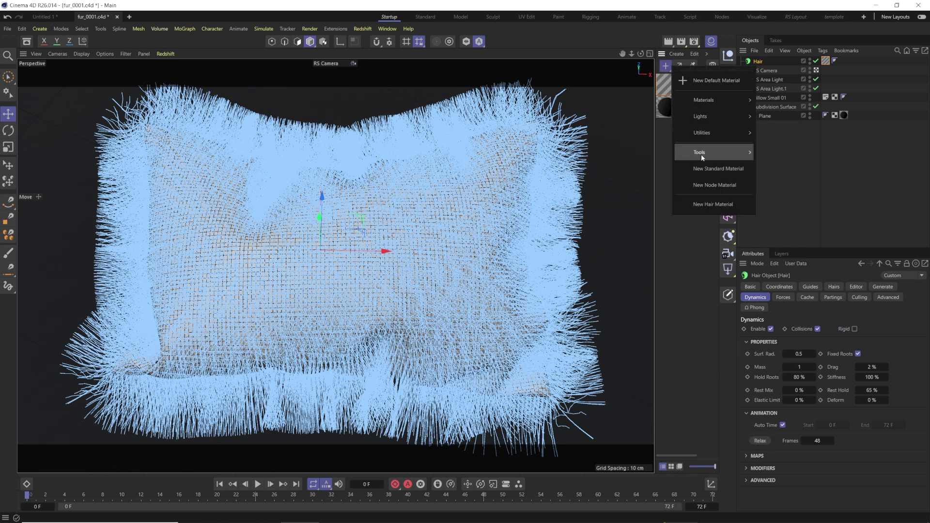
# Create a new Redshift Hair material from the Create > Redshift > Materials menu.
pyautogui.press('Escape')
pyautogui.click(676, 54)
pyautogui.moveTo(699, 101)
pyautogui.moveTo(787, 101)
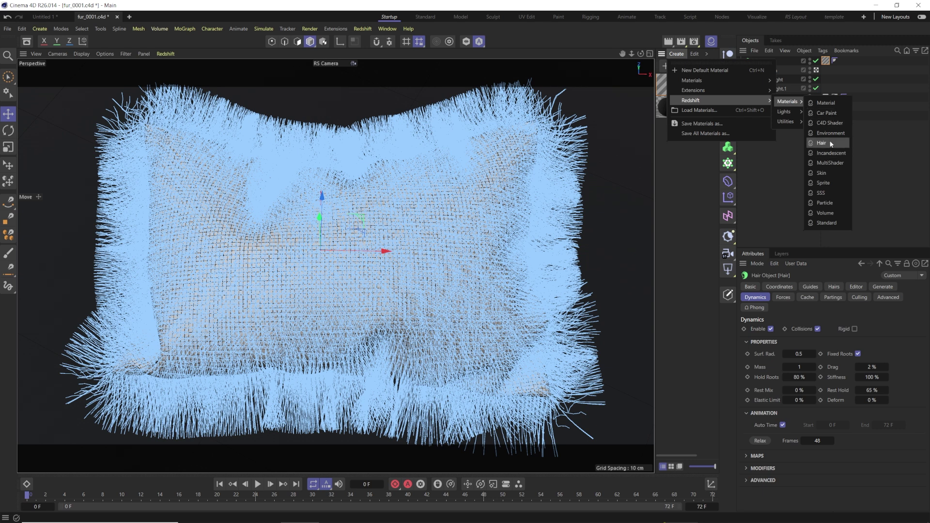
pyautogui.click(826, 102)
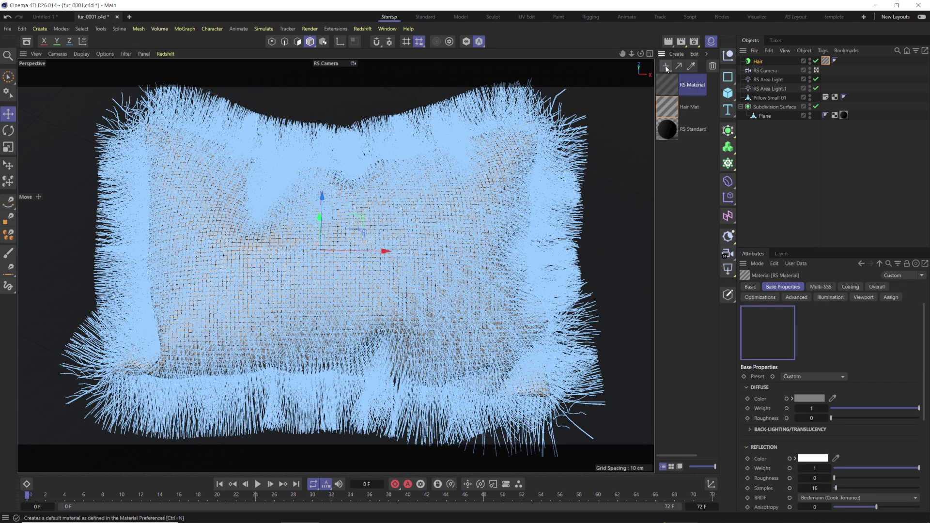
# In the Node Editor, replace the default node with Principled Hair wired to the Output's Surface.
pyautogui.doubleClick(668, 85)
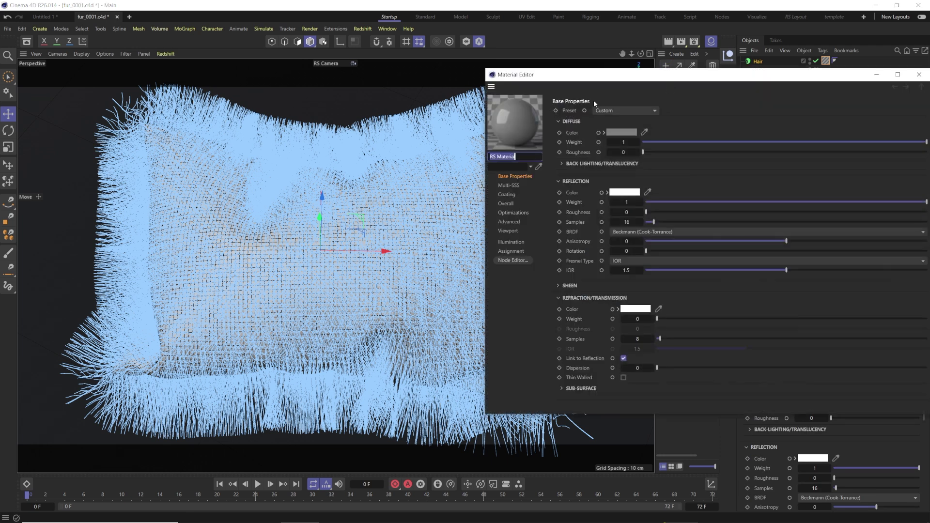
pyautogui.click(512, 260)
pyautogui.moveTo(315, 173); pyautogui.dragTo(458, 302)
pyautogui.press('Delete')
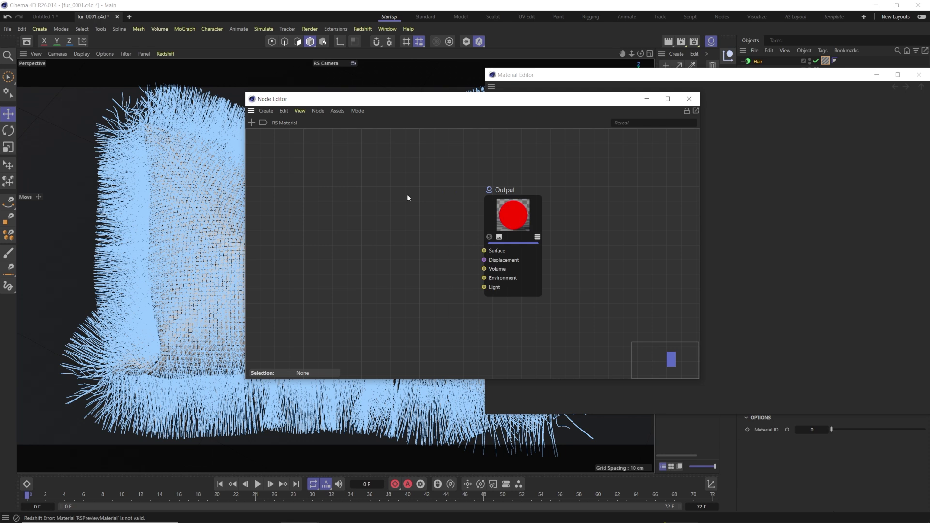
pyautogui.doubleClick(408, 196)
pyautogui.write('hair')
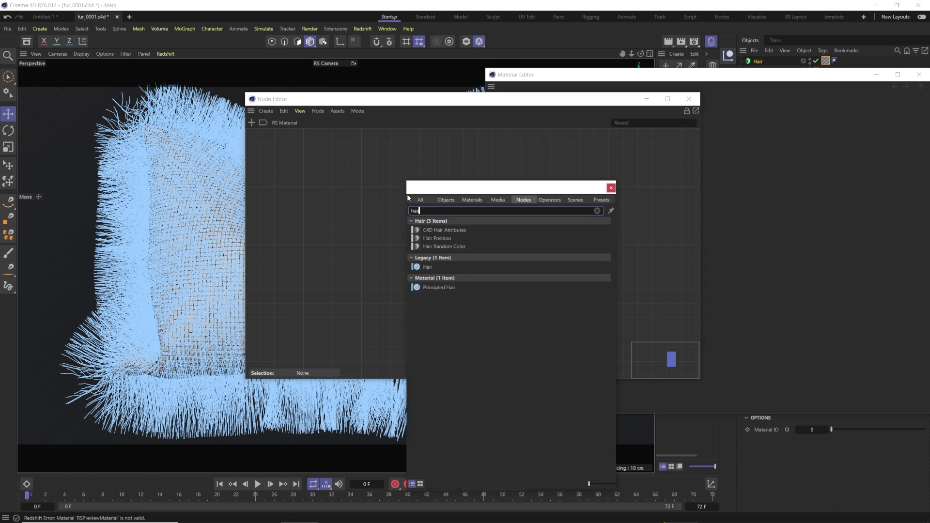
pyautogui.moveTo(431, 287)
pyautogui.mouseDown()
pyautogui.moveTo(436, 296)
pyautogui.moveTo(429, 270)
pyautogui.mouseUp()
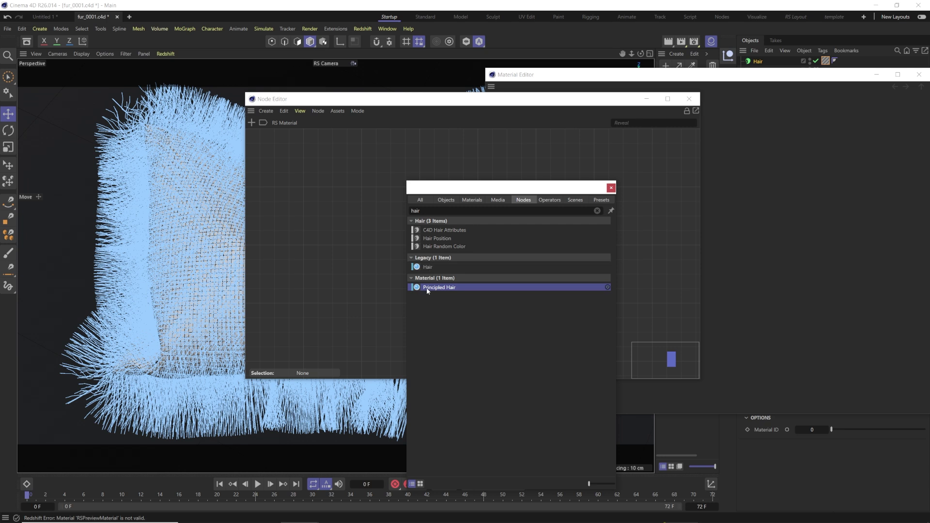
pyautogui.moveTo(427, 290); pyautogui.dragTo(334, 205)
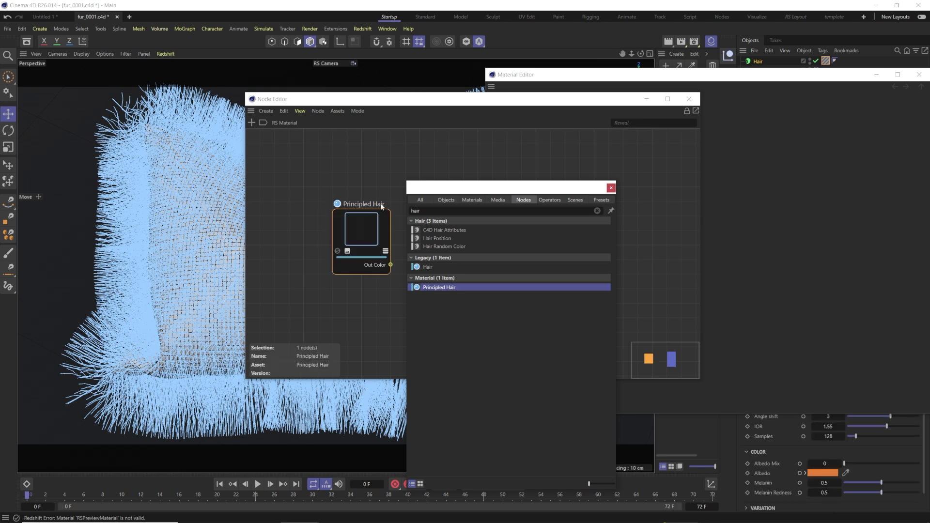
pyautogui.click(610, 189)
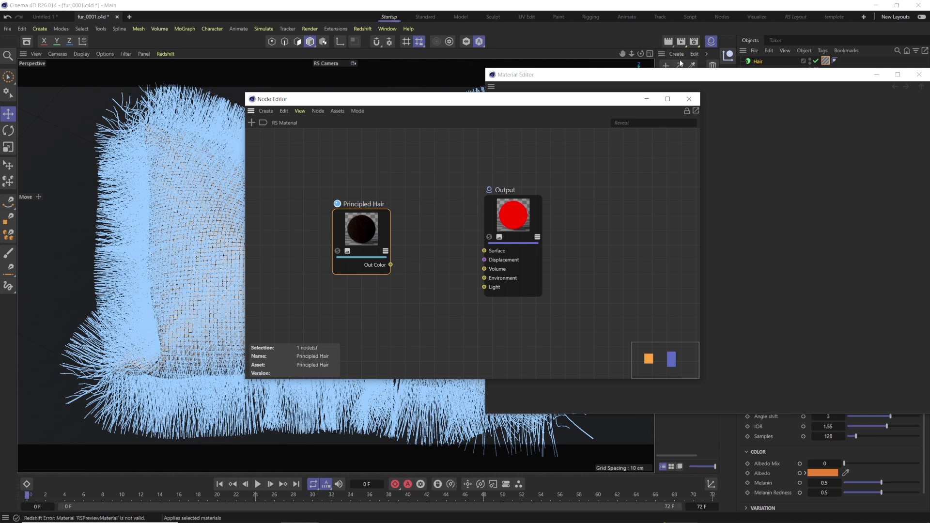
pyautogui.moveTo(391, 265); pyautogui.dragTo(485, 251)
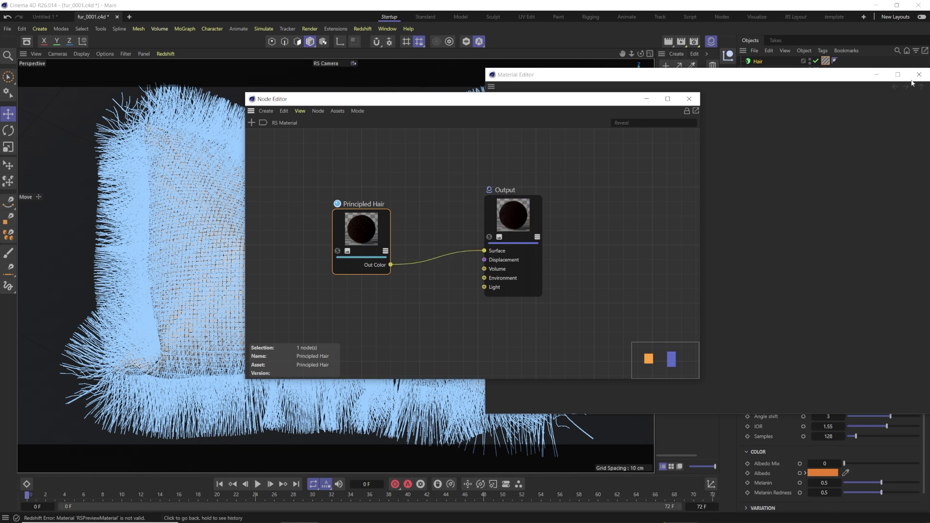
pyautogui.click(798, 106)
# Move the Principled Hair node nearer Output and expand its colour variation and diffuse settings.
pyautogui.moveTo(491, 106); pyautogui.dragTo(510, 93)
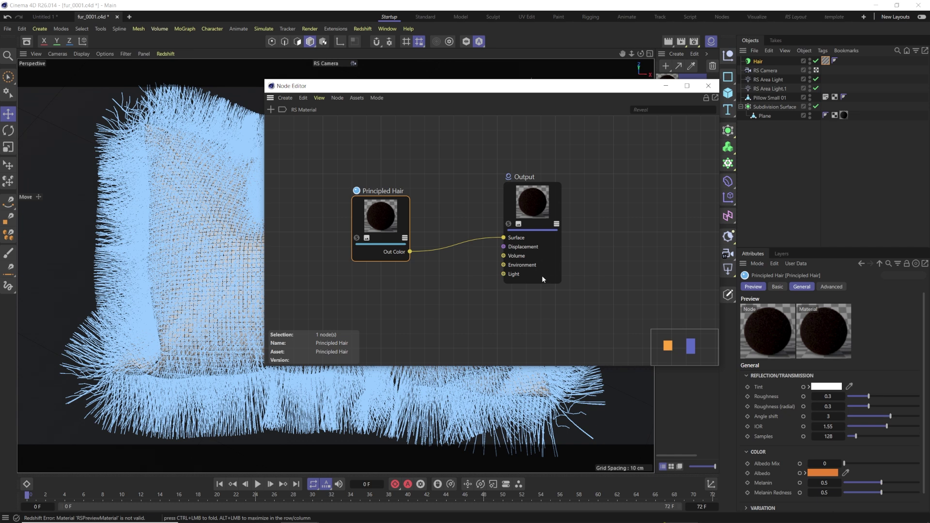
pyautogui.moveTo(373, 240); pyautogui.dragTo(418, 221)
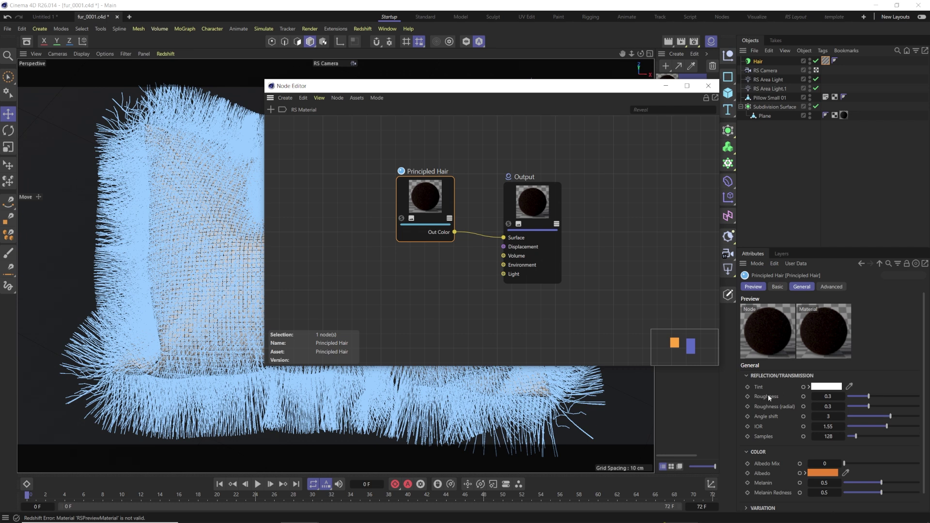
pyautogui.scroll(-1, 768, 396)
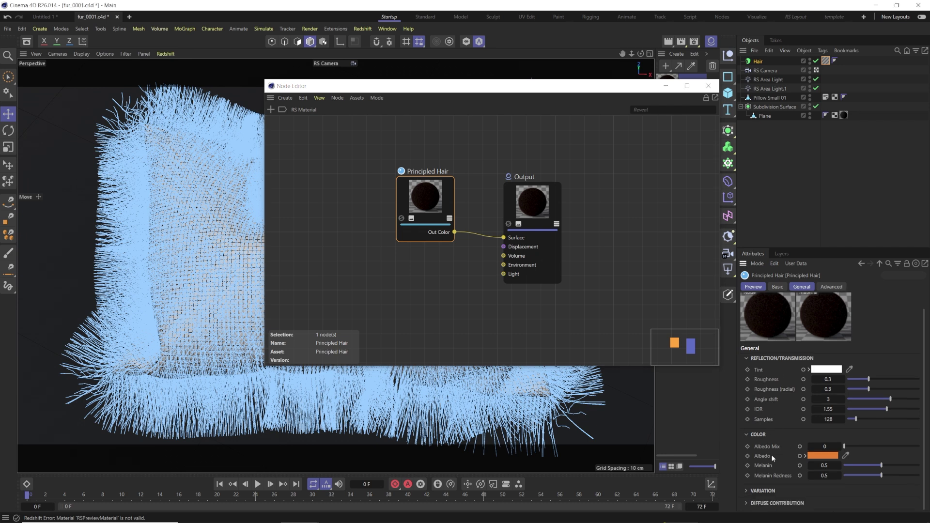
pyautogui.click(762, 490)
pyautogui.scroll(-5, 772, 449)
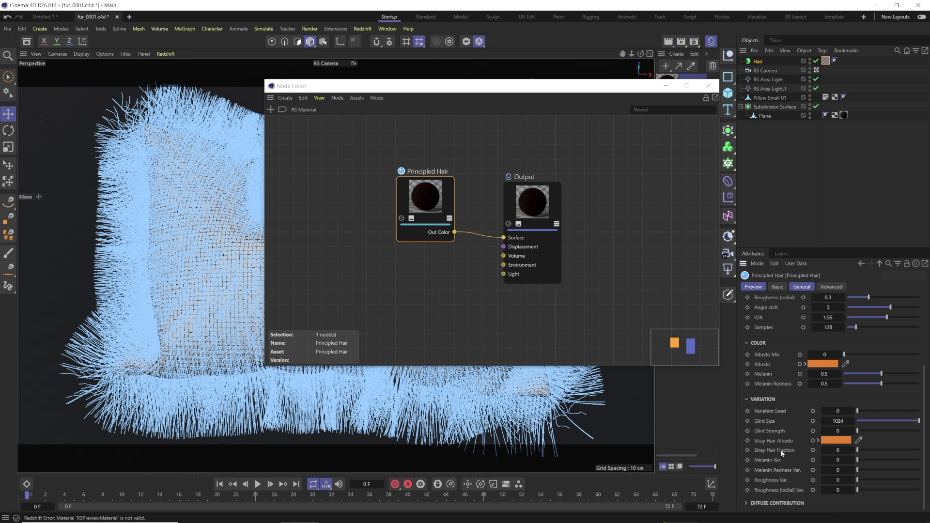
pyautogui.click(756, 502)
pyautogui.scroll(-1, 769, 467)
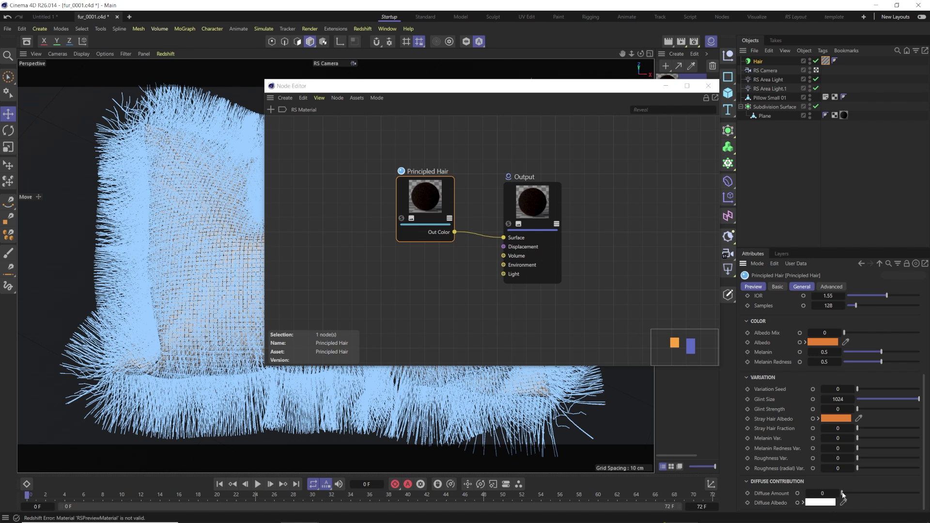
# Give the Principled Hair a cyan Diffuse Albedo at Diffuse Amount 1 and move the Node Editor aside.
pyautogui.click(819, 502)
pyautogui.click(855, 459)
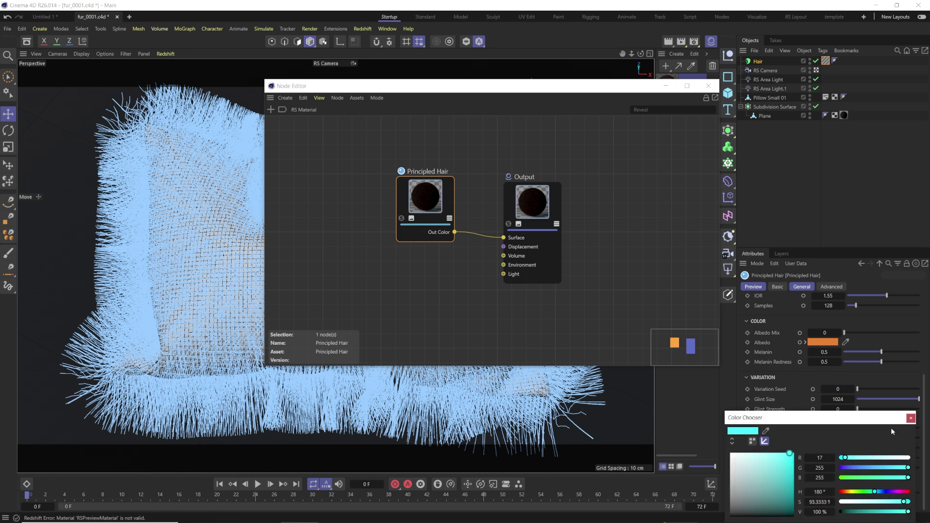
pyautogui.click(911, 418)
pyautogui.moveTo(847, 492); pyautogui.dragTo(902, 479)
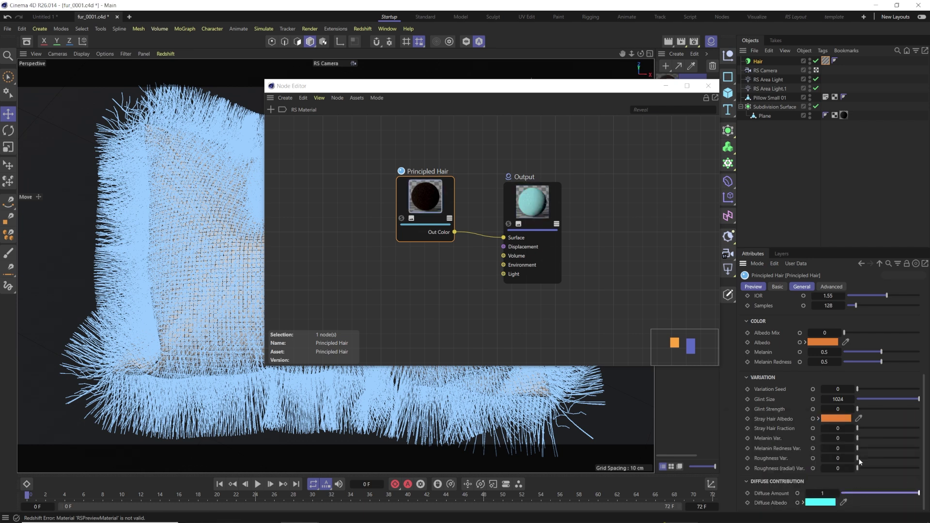
pyautogui.moveTo(501, 86); pyautogui.dragTo(566, 84)
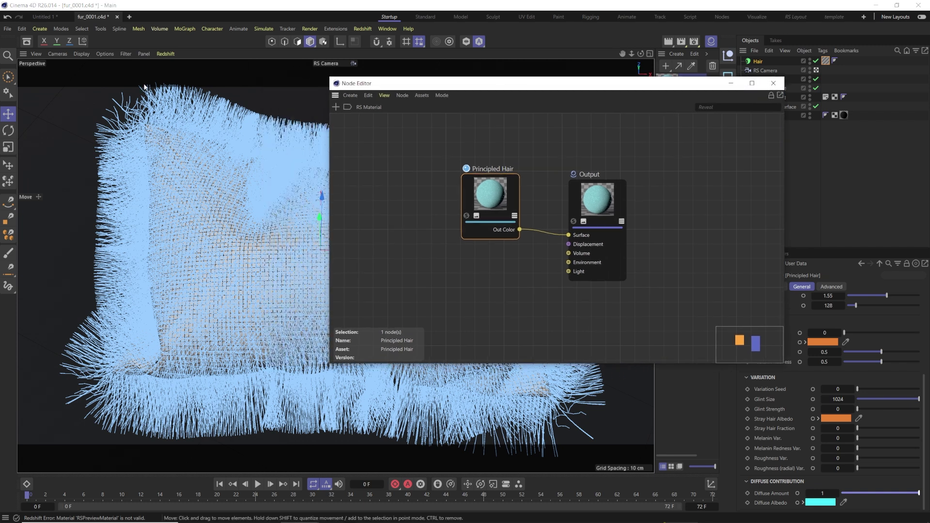
pyautogui.click(165, 54)
pyautogui.click(363, 28)
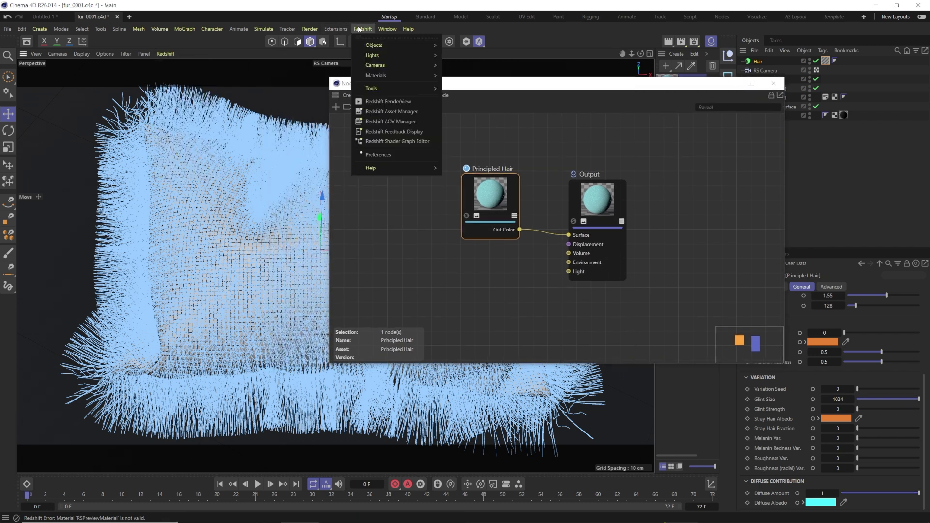
# Render the furry pillow in Redshift RenderView, then close the Node Editor.
pyautogui.click(383, 102)
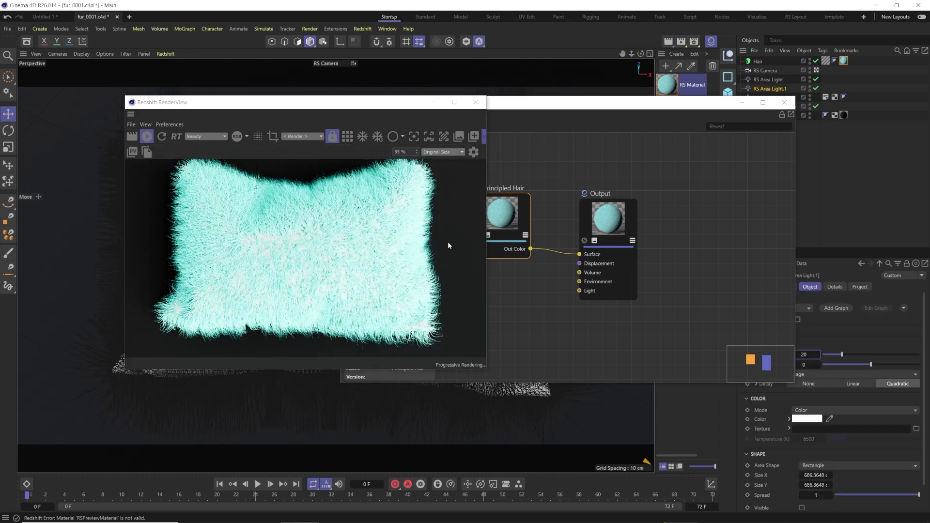
pyautogui.click(501, 221)
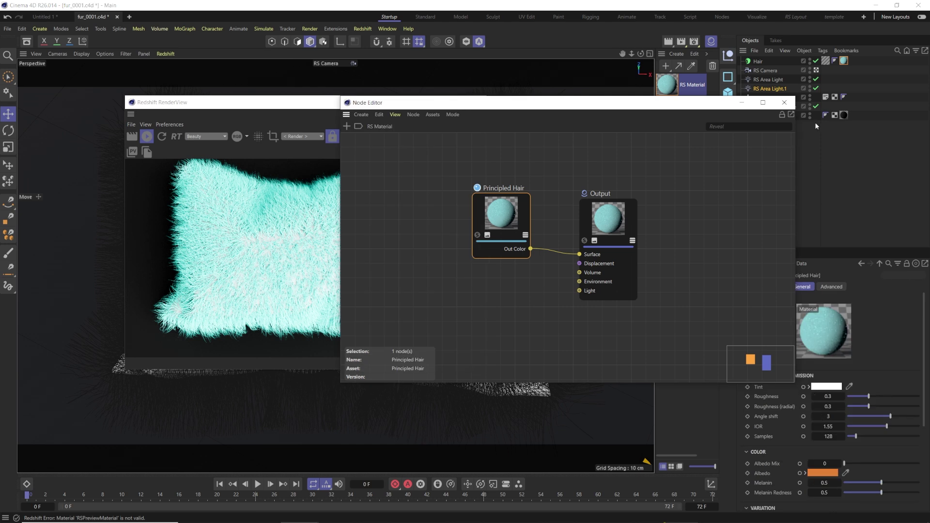
pyautogui.click(784, 103)
pyautogui.scroll(-5, 771, 440)
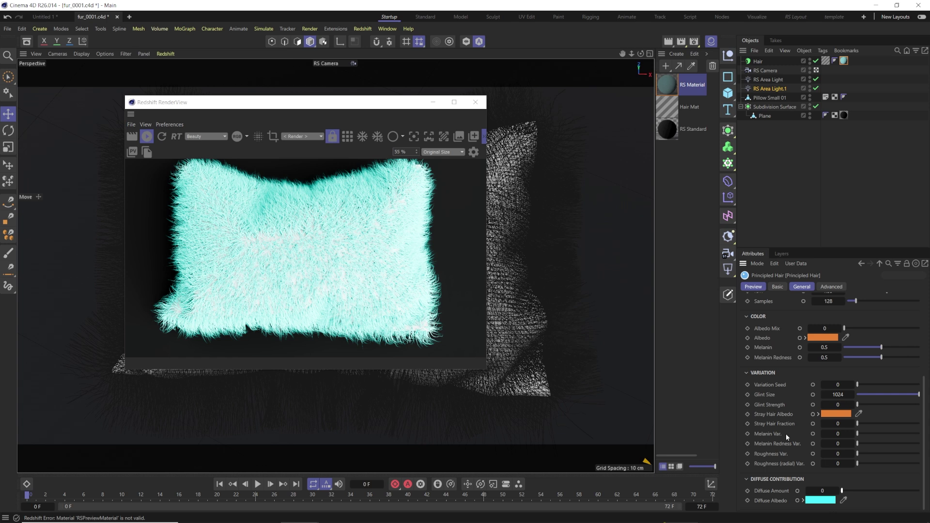
pyautogui.scroll(2, 788, 434)
pyautogui.scroll(1, 795, 437)
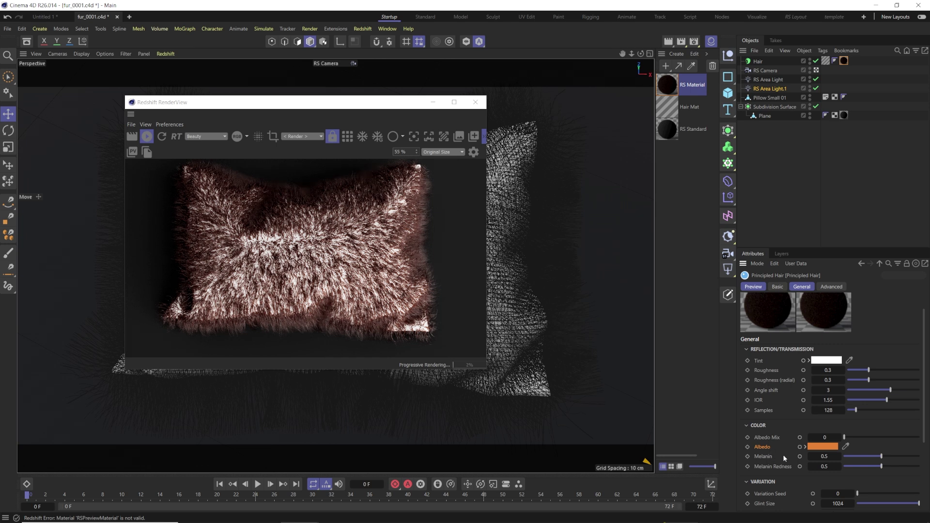
# Set the Principled Hair Melanin to 0.741 and Melanin Redness to 0.193.
pyautogui.moveTo(881, 456); pyautogui.dragTo(919, 456)
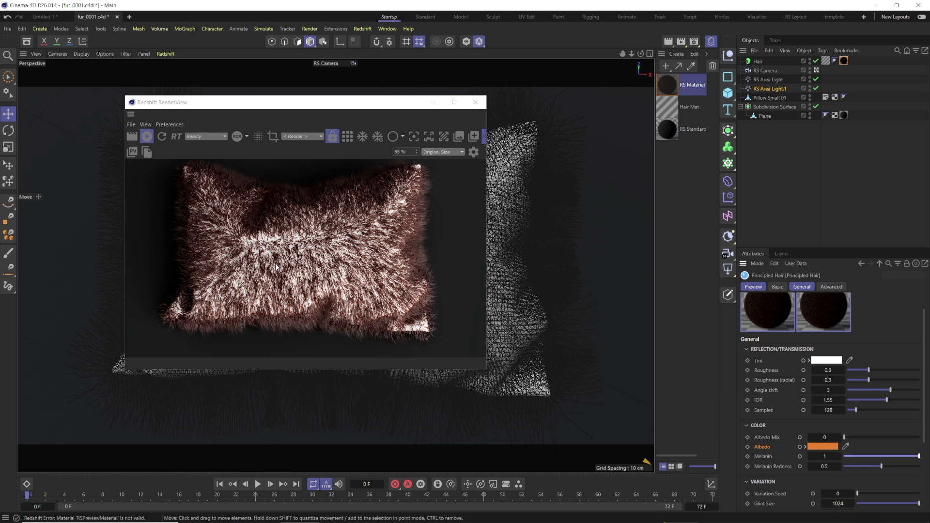
pyautogui.moveTo(919, 456); pyautogui.dragTo(850, 455)
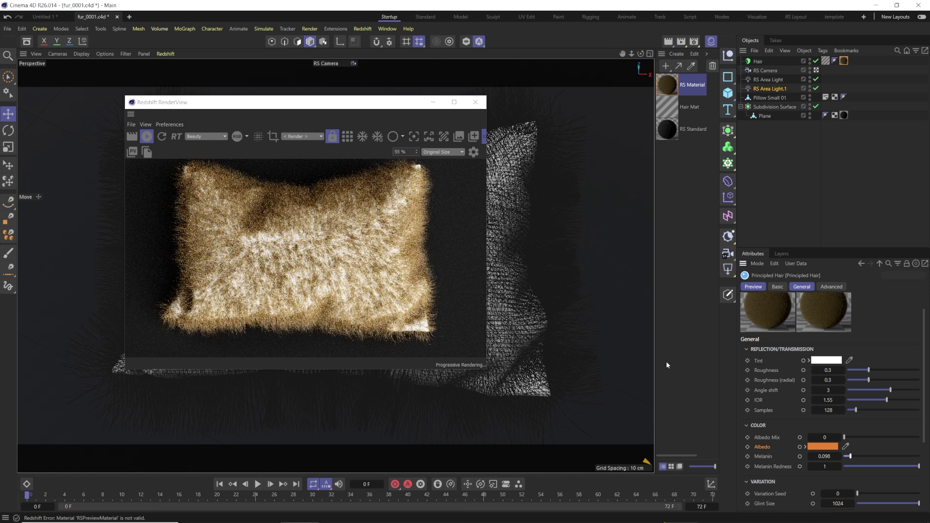
pyautogui.moveTo(851, 456)
pyautogui.mouseDown()
pyautogui.moveTo(885, 456)
pyautogui.moveTo(858, 466)
pyautogui.mouseUp()
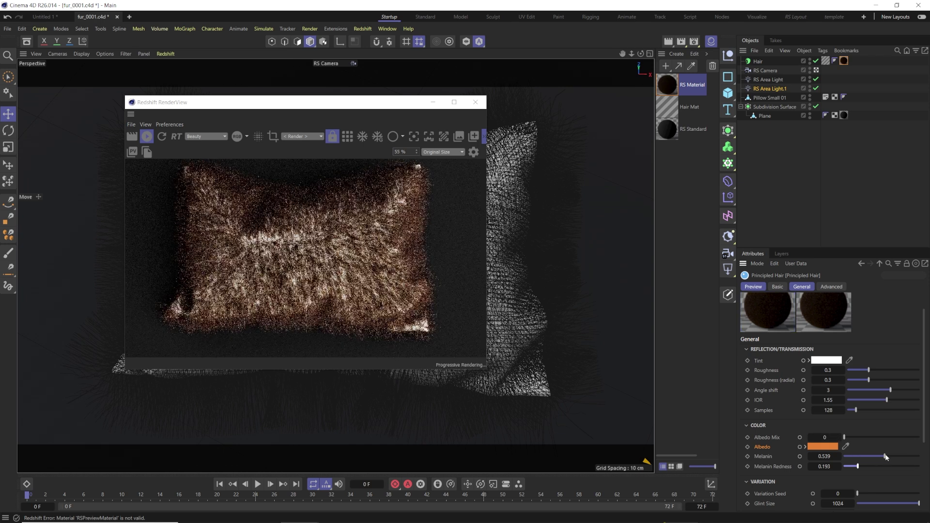
pyautogui.moveTo(886, 457); pyautogui.dragTo(885, 456)
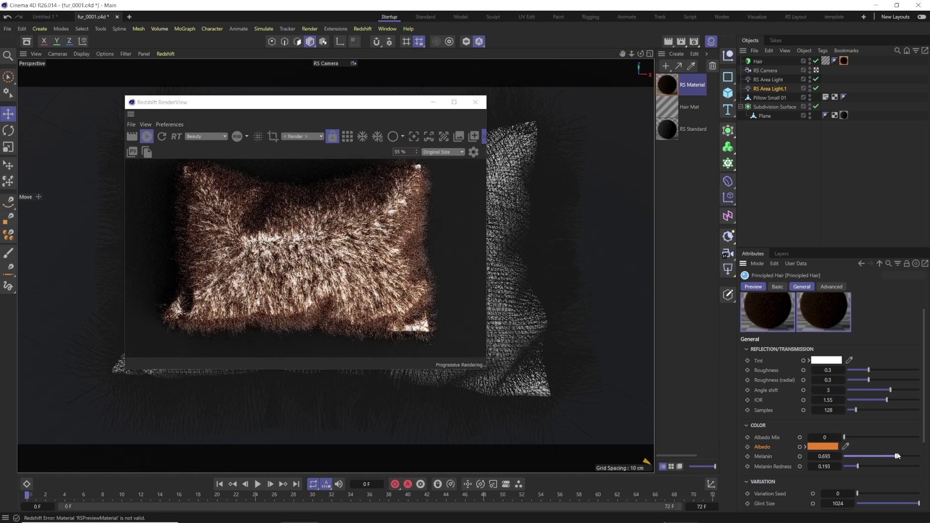
# Change the Albedo colour to a very dark brown.
pyautogui.click(824, 446)
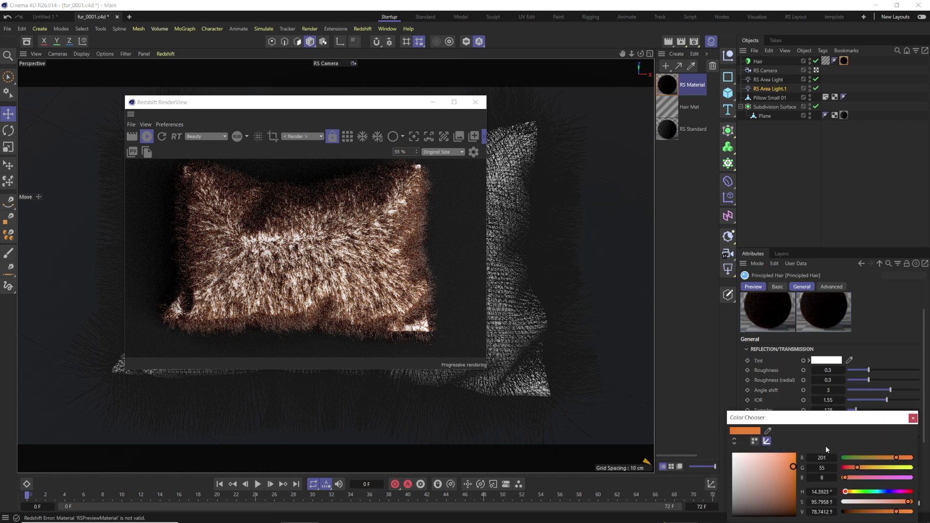
pyautogui.moveTo(757, 494)
pyautogui.mouseDown()
pyautogui.moveTo(738, 507)
pyautogui.moveTo(778, 512)
pyautogui.mouseUp()
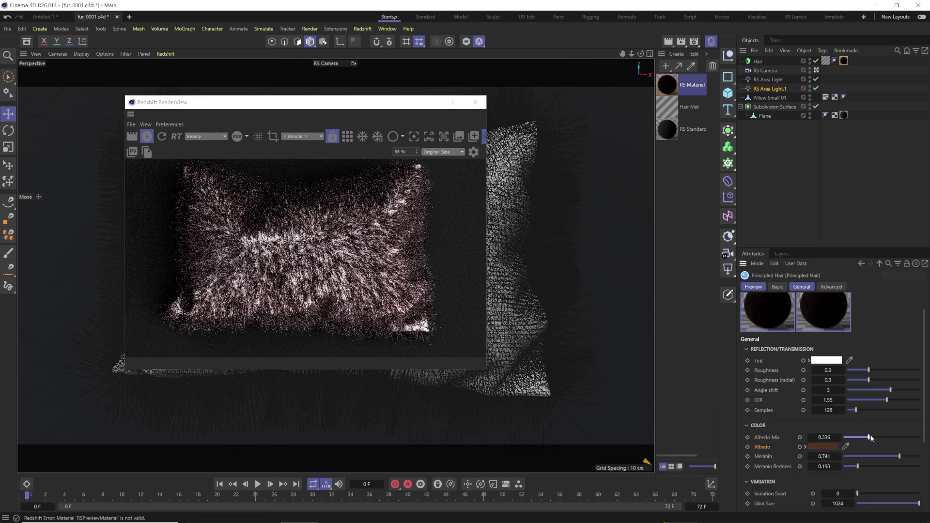
pyautogui.scroll(-2, 779, 438)
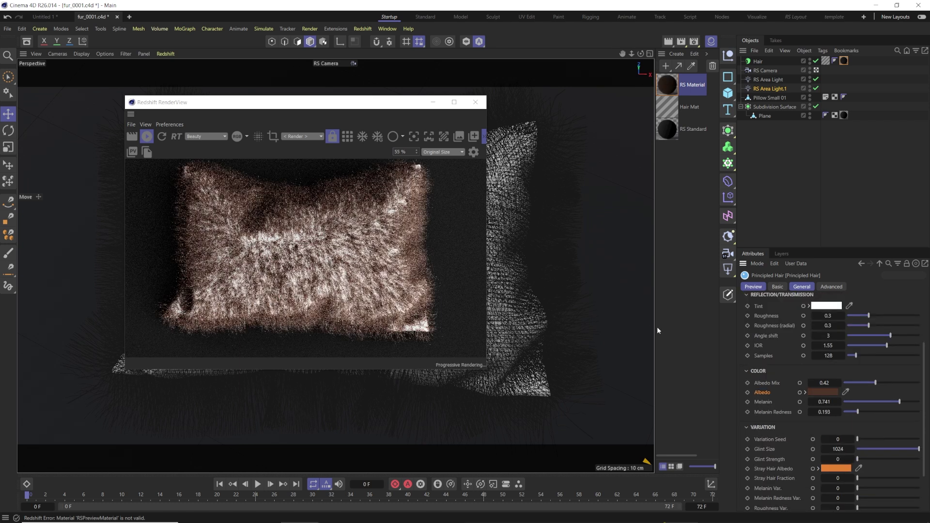
# Raise Glint Strength slightly and make the Stray Hair Albedo dark brown.
pyautogui.moveTo(857, 459); pyautogui.dragTo(868, 458)
pyautogui.scroll(-2, 795, 451)
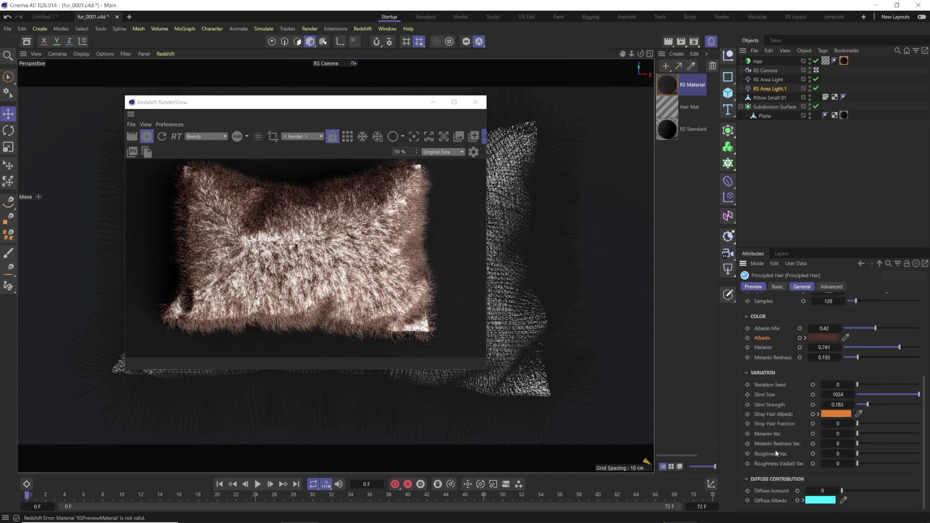
pyautogui.click(836, 415)
pyautogui.moveTo(794, 477); pyautogui.dragTo(767, 504)
pyautogui.click(922, 418)
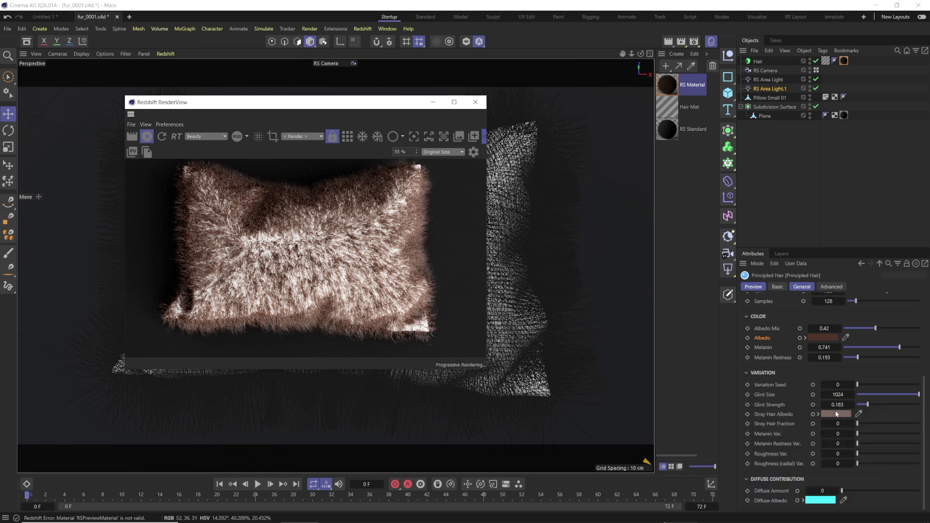
# Set a small Stray Hair Fraction and add melanin, redness, roughness and radial roughness variation near 0.2.
pyautogui.click(865, 426)
pyautogui.click(869, 434)
pyautogui.click(869, 444)
pyautogui.click(869, 453)
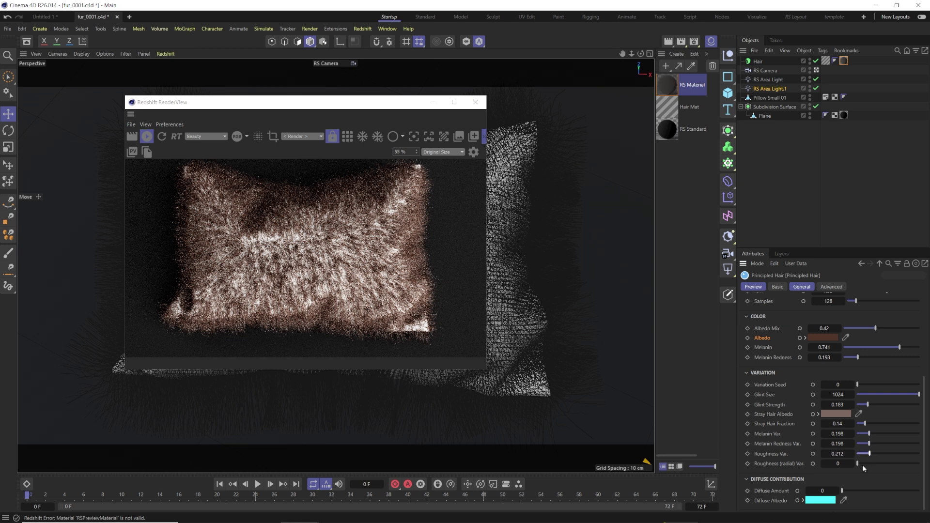
pyautogui.click(870, 463)
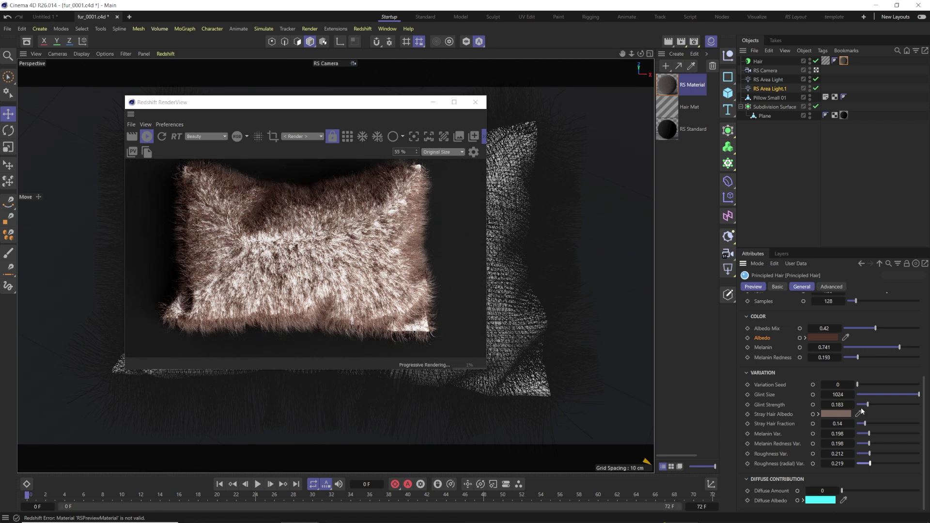
# Settle the Stray Hair Fraction at 0.183 and stop the progressive render.
pyautogui.moveTo(871, 421); pyautogui.dragTo(875, 421)
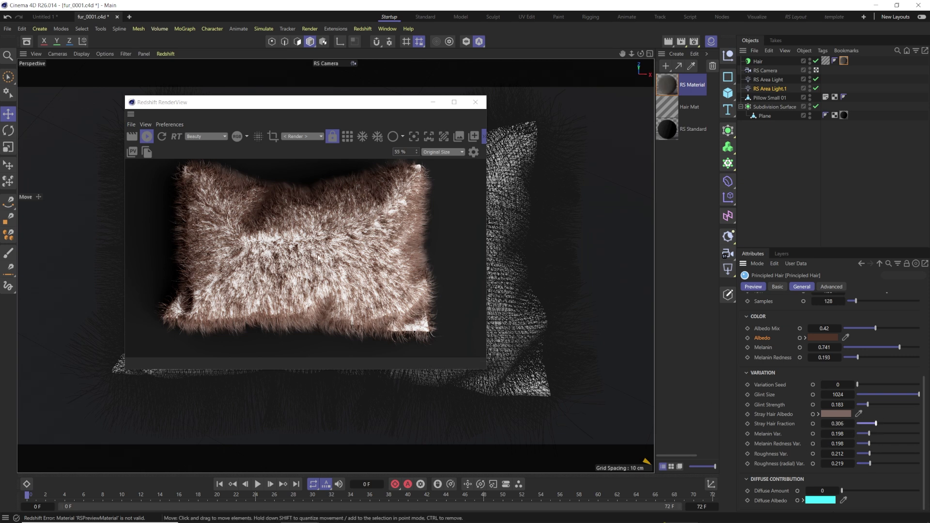
pyautogui.moveTo(876, 424); pyautogui.dragTo(868, 425)
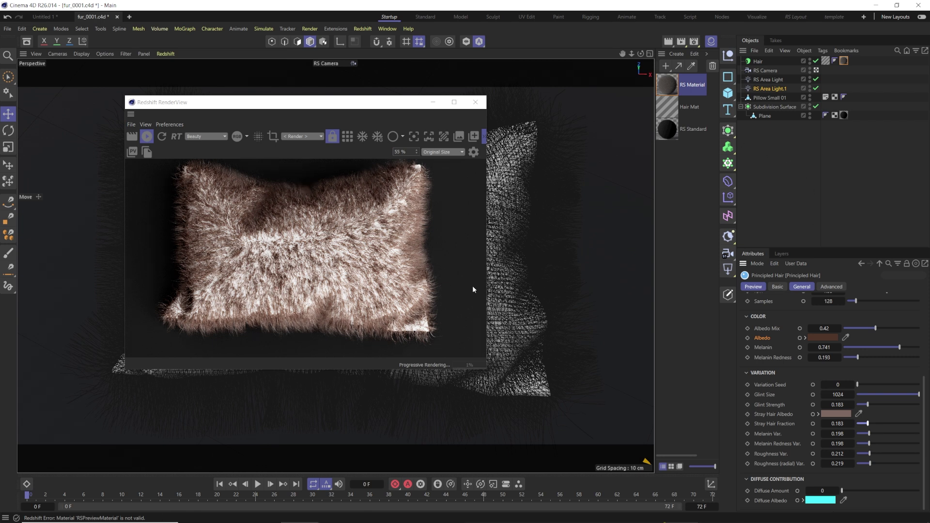
pyautogui.click(147, 138)
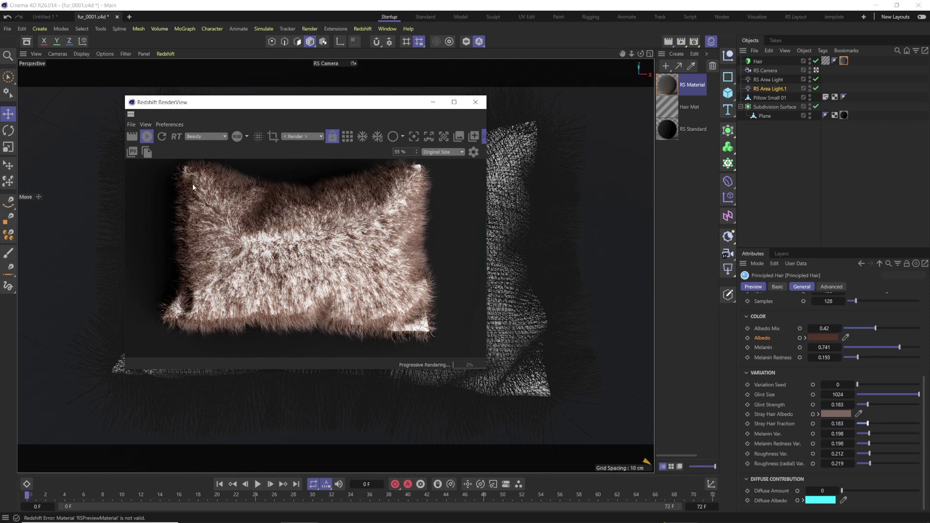
# Raise the Hair object's Count from 50000 to 550000 and restart the RenderView render.
pyautogui.click(756, 61)
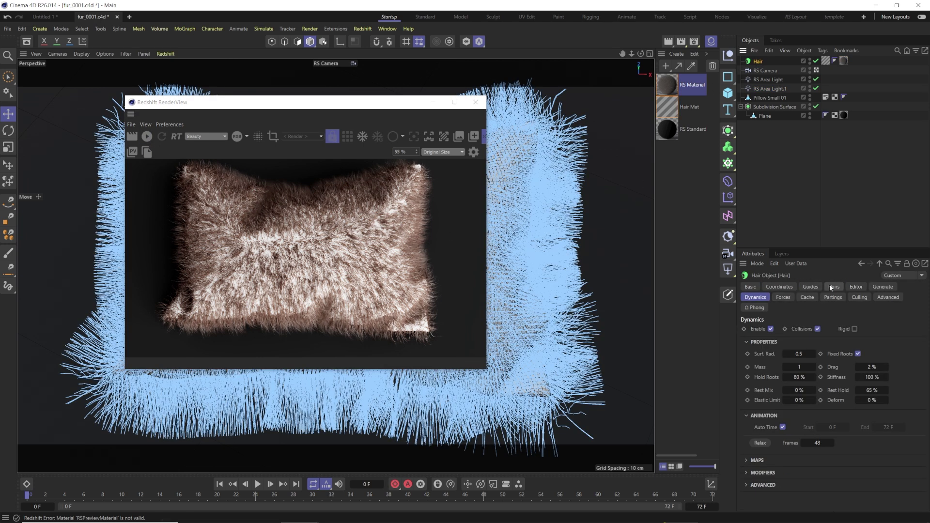
pyautogui.click(831, 288)
pyautogui.doubleClick(782, 329)
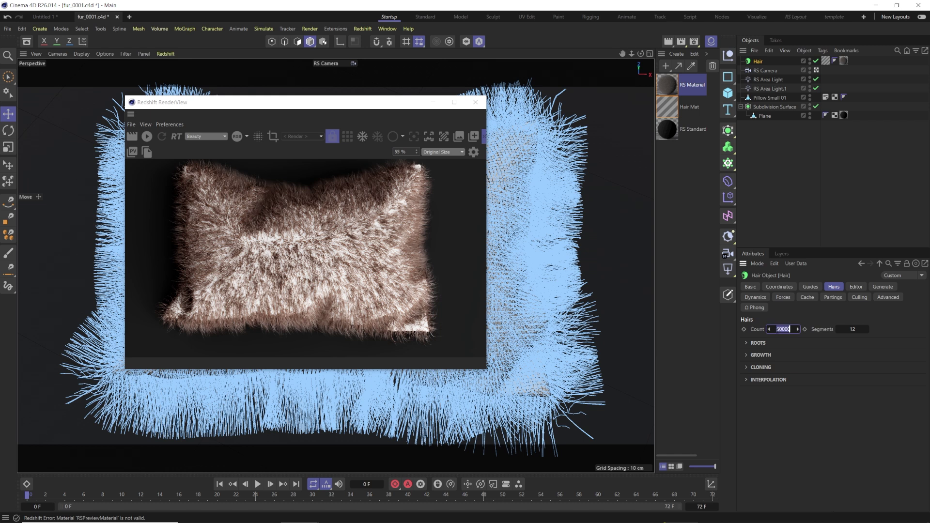
pyautogui.press('Return')
pyautogui.write('1')
pyautogui.press('BackSpace')
pyautogui.click(142, 138)
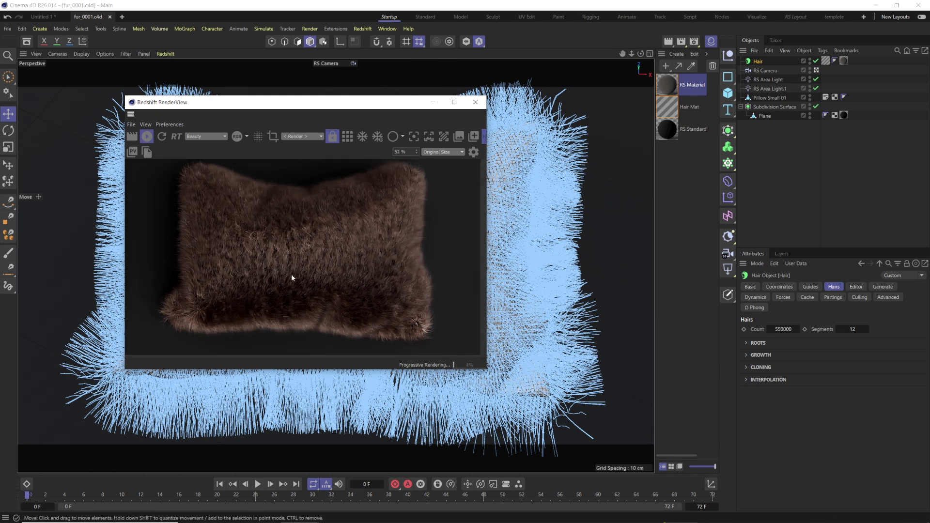
pyautogui.click(758, 62)
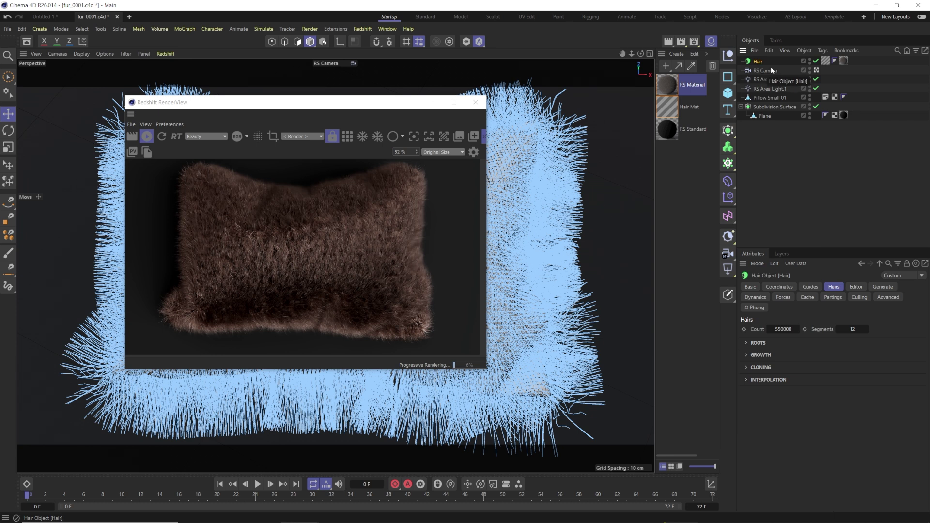
# Inspect the Hair Mat material's Basic properties, then the Hair object's RS Material tag.
pyautogui.click(826, 61)
pyautogui.doubleClick(825, 61)
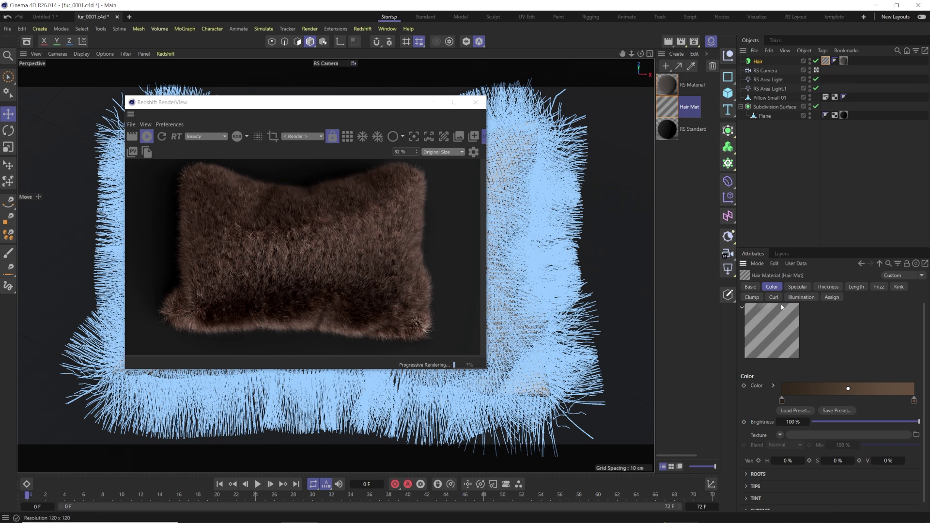
pyautogui.click(758, 288)
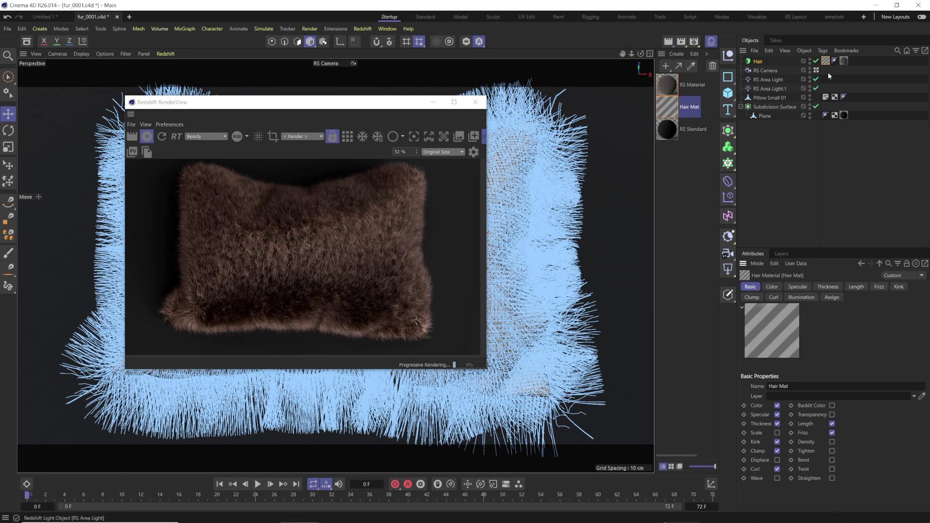
pyautogui.click(844, 61)
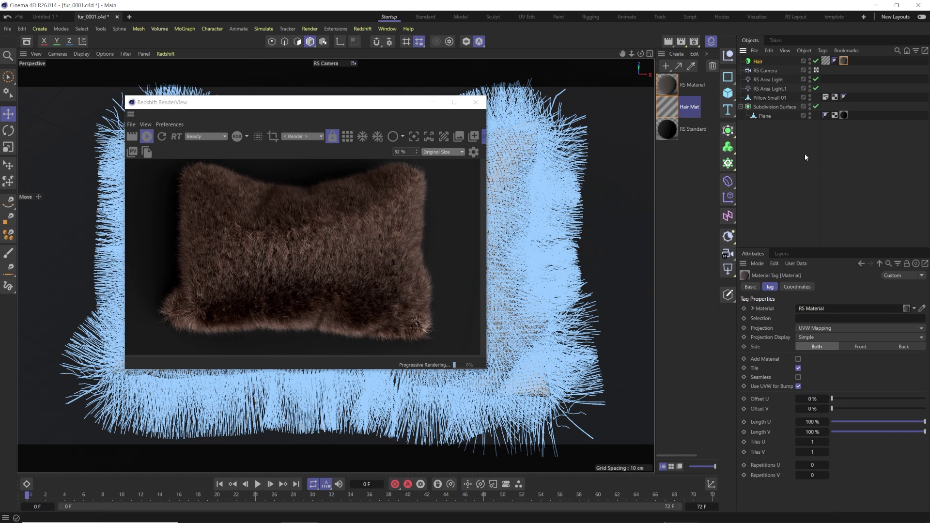